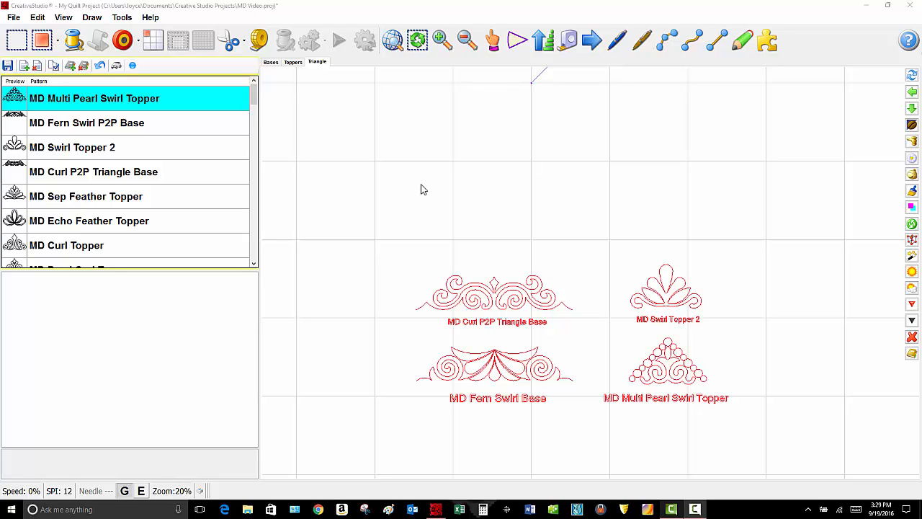
- Draw a closed triangular boundary on the grid, about 12 wide at the base, with its peak at the existing guide line's end
{"action": "left_click", "coordinate": [16, 42]}
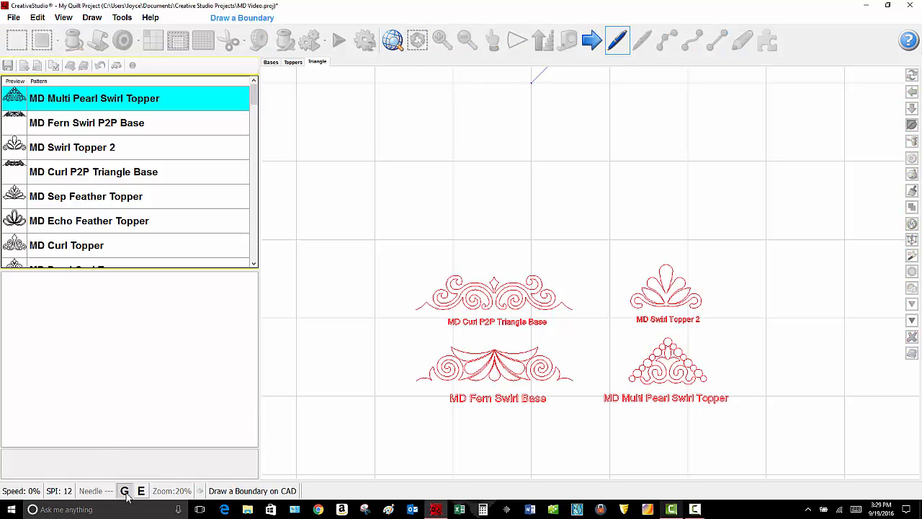
{"action": "left_click", "coordinate": [453, 161]}
{"action": "left_click", "coordinate": [595, 160]}
{"action": "left_click", "coordinate": [532, 85]}
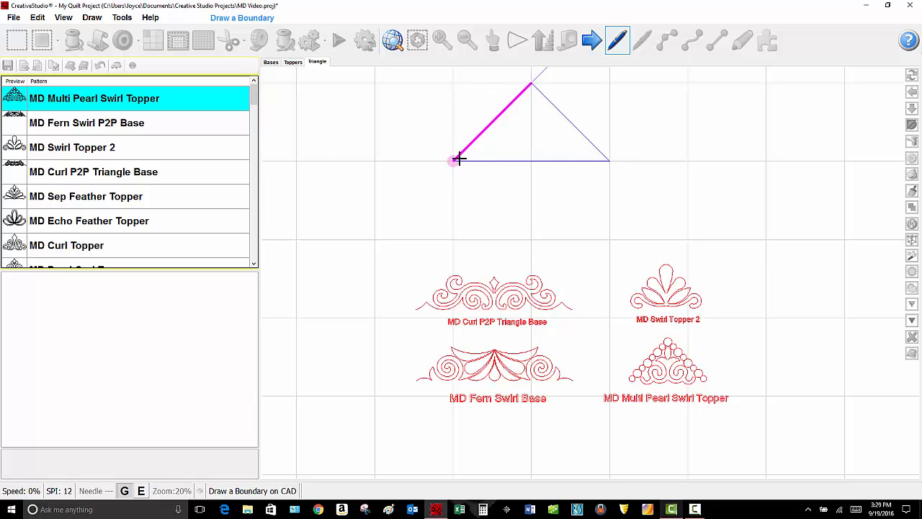
{"action": "left_click", "coordinate": [457, 159]}
{"action": "right_click", "coordinate": [460, 159]}
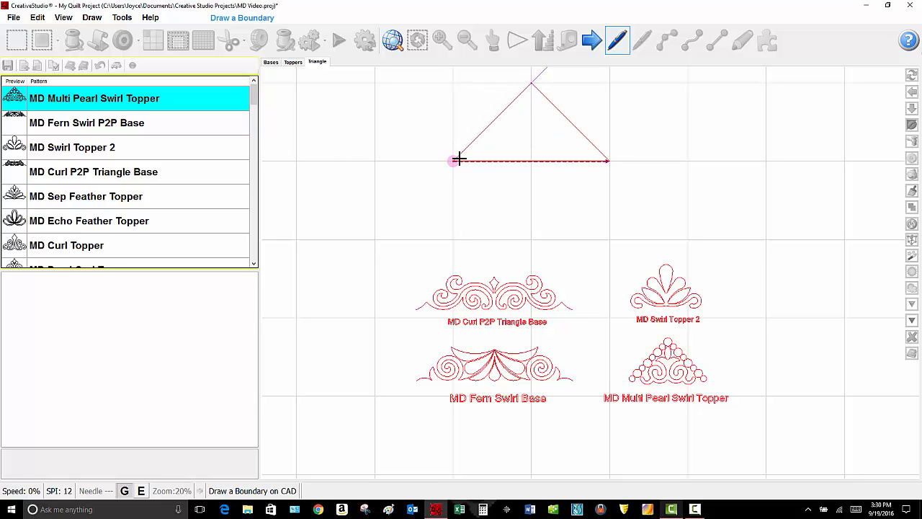
{"action": "right_click", "coordinate": [460, 159]}
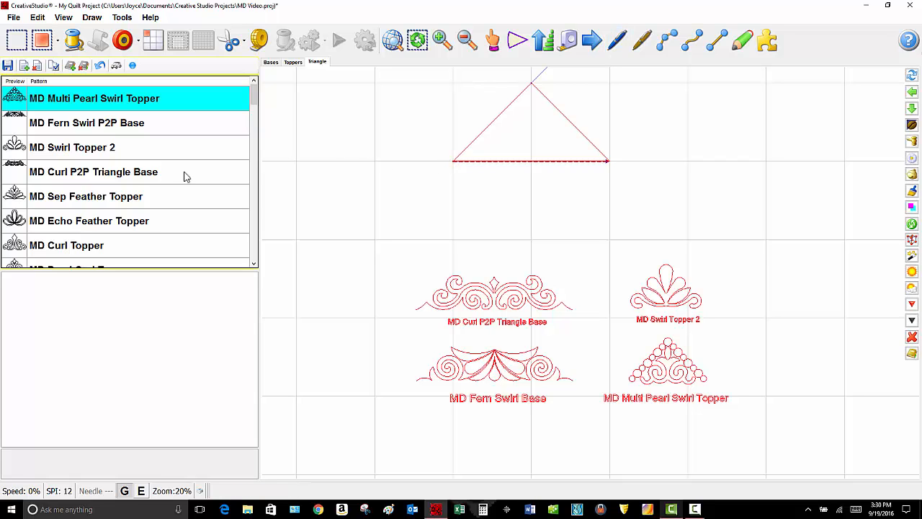
- Place MD Curl P2P Triangle Base as a point-to-point pattern along the triangle's full base line, starting at its left corner
{"action": "left_click", "coordinate": [99, 179]}
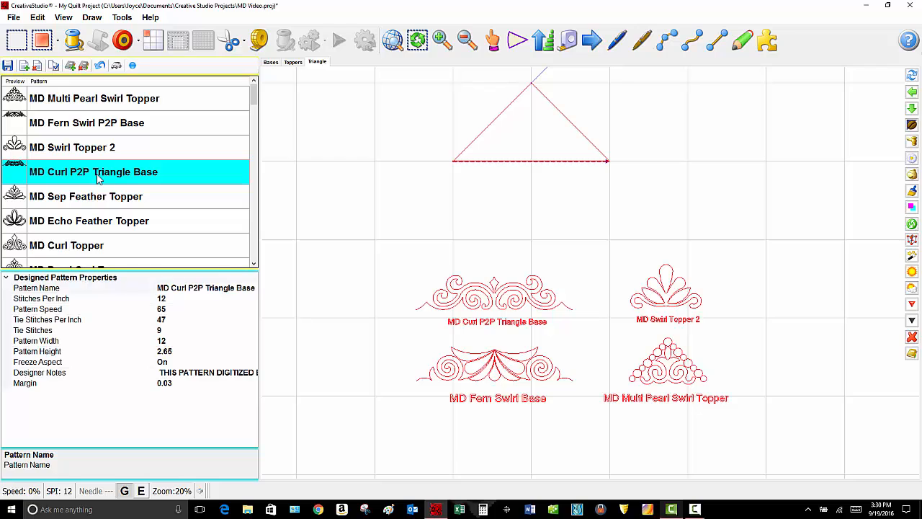
{"action": "left_click", "coordinate": [124, 41]}
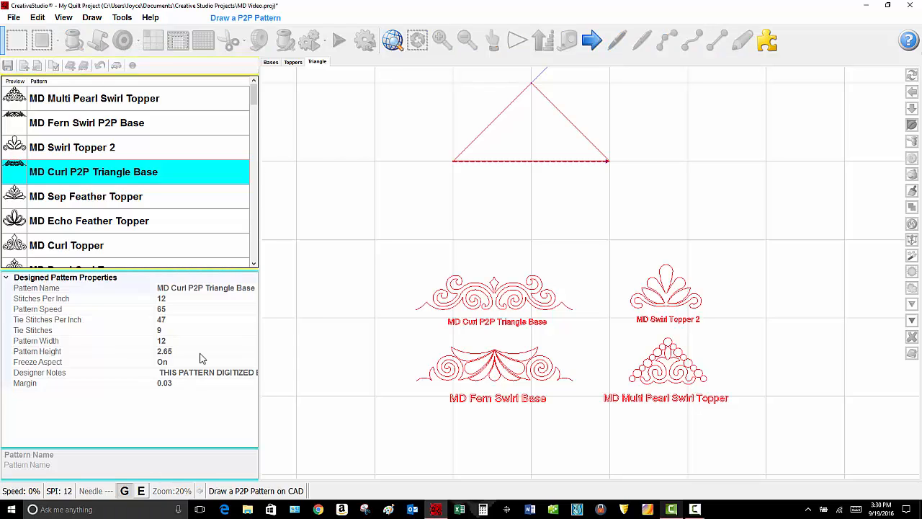
{"action": "left_click", "coordinate": [453, 161]}
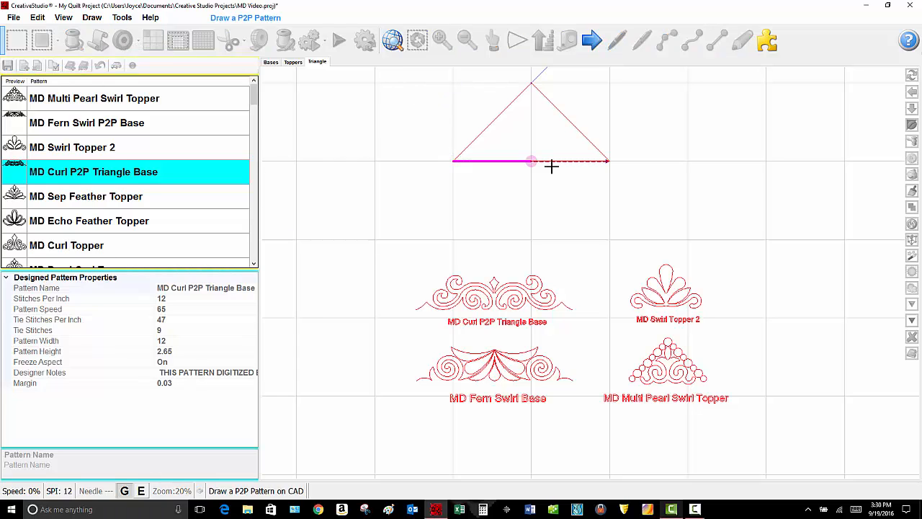
{"action": "left_click", "coordinate": [608, 162]}
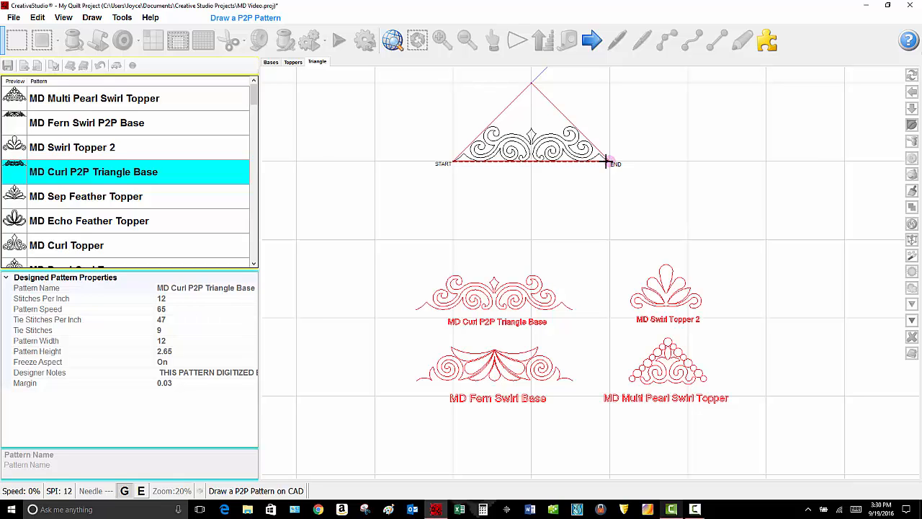
{"action": "right_click", "coordinate": [606, 161]}
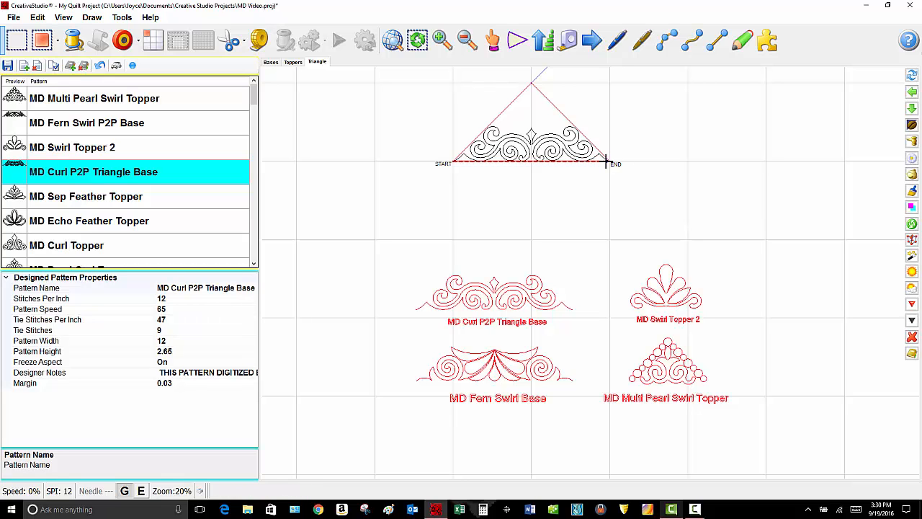
- Add a single MD Swirl Topper 2 with one repeat and one row, using the Center pattern location
{"action": "left_click", "coordinate": [74, 148]}
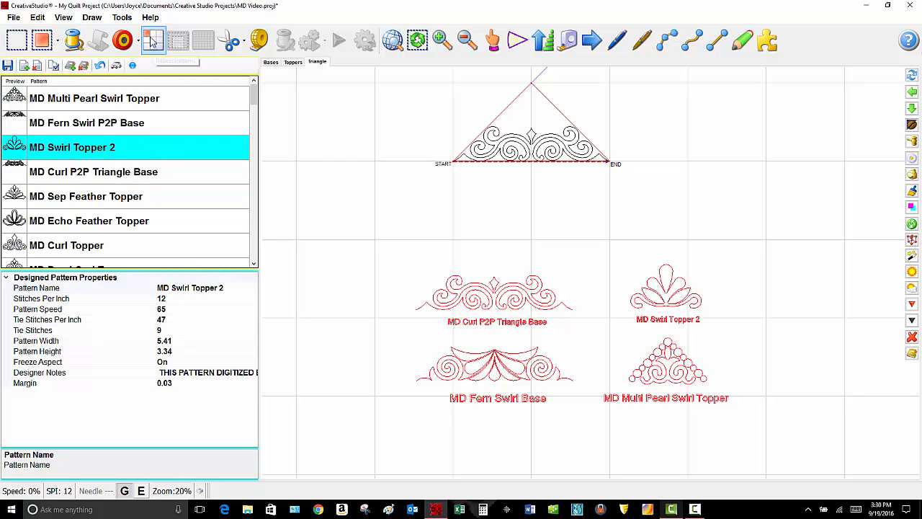
{"action": "left_click", "coordinate": [152, 41]}
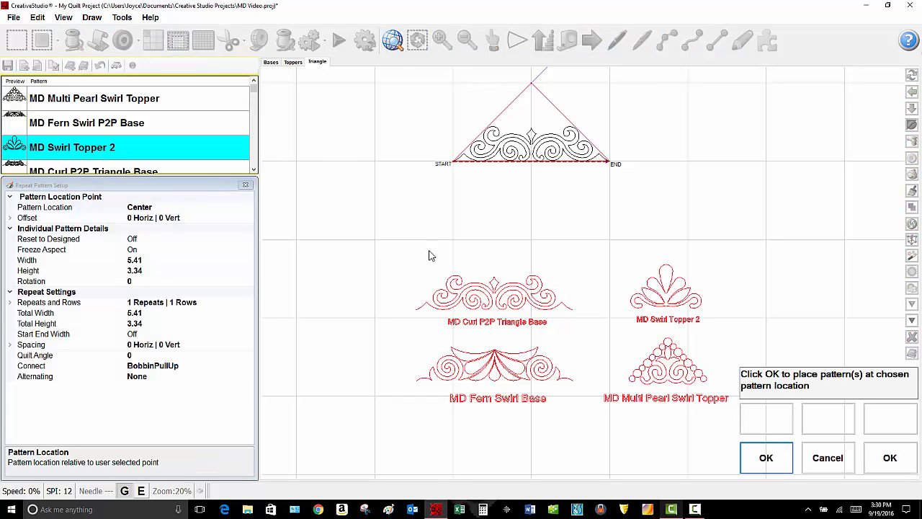
{"action": "left_click", "coordinate": [777, 468]}
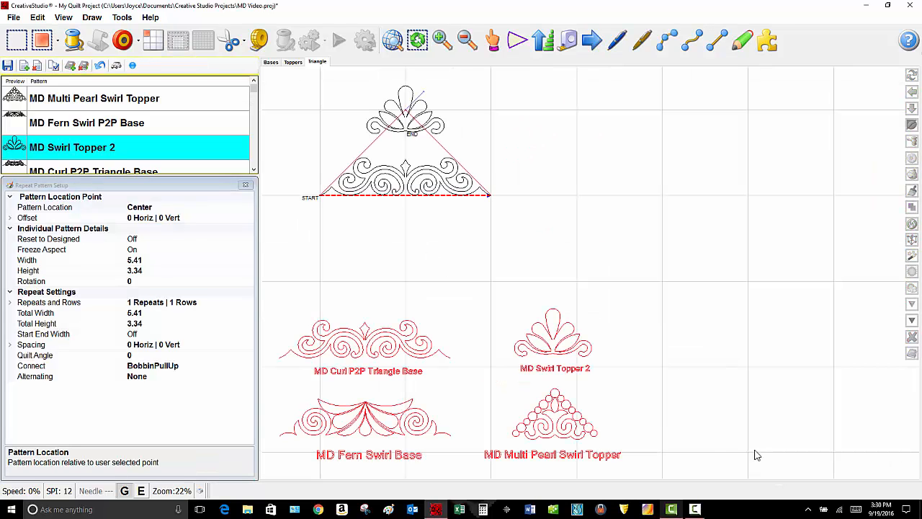
{"action": "left_click", "coordinate": [239, 185]}
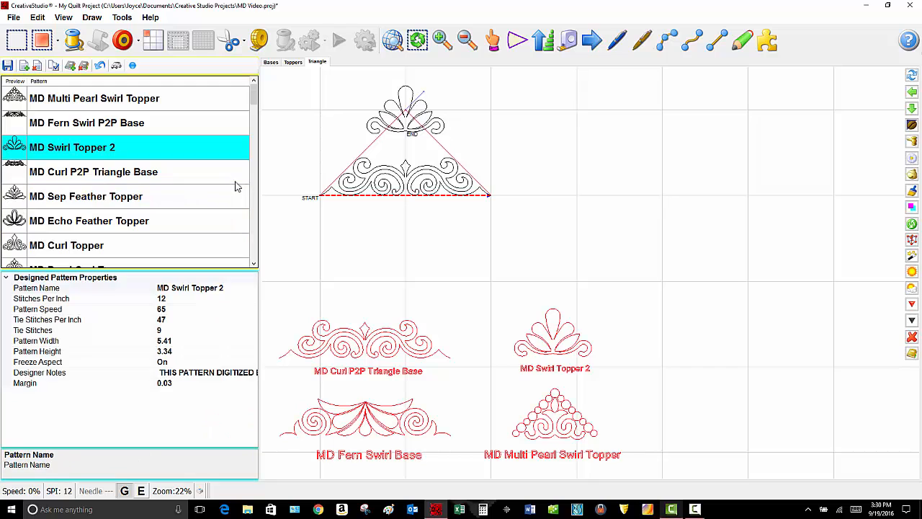
- Move the swirl topper straight down so it fits inside the triangle's peak, just above the curl base
{"action": "left_click", "coordinate": [415, 119]}
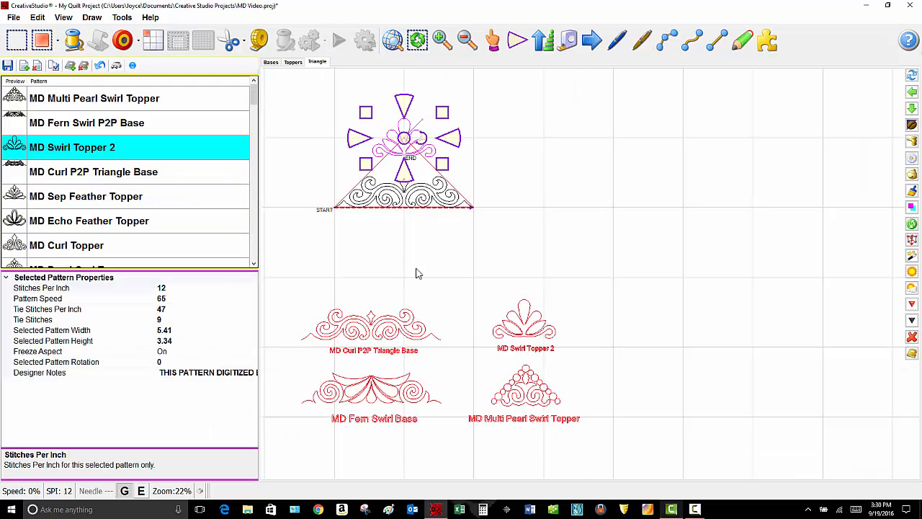
{"action": "scroll", "coordinate": [403, 140], "scroll_direction": "up", "scroll_amount": 4}
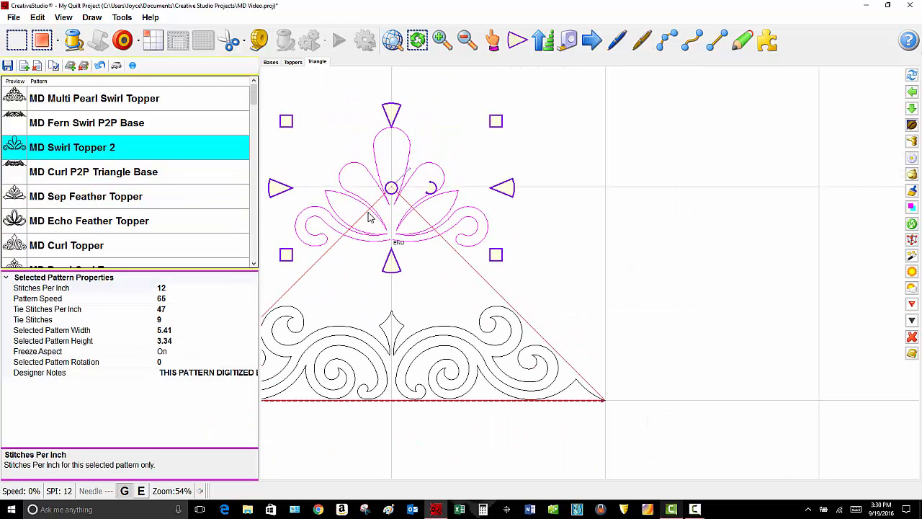
{"action": "left_click_drag", "start_coordinate": [391, 188], "coordinate": [392, 255]}
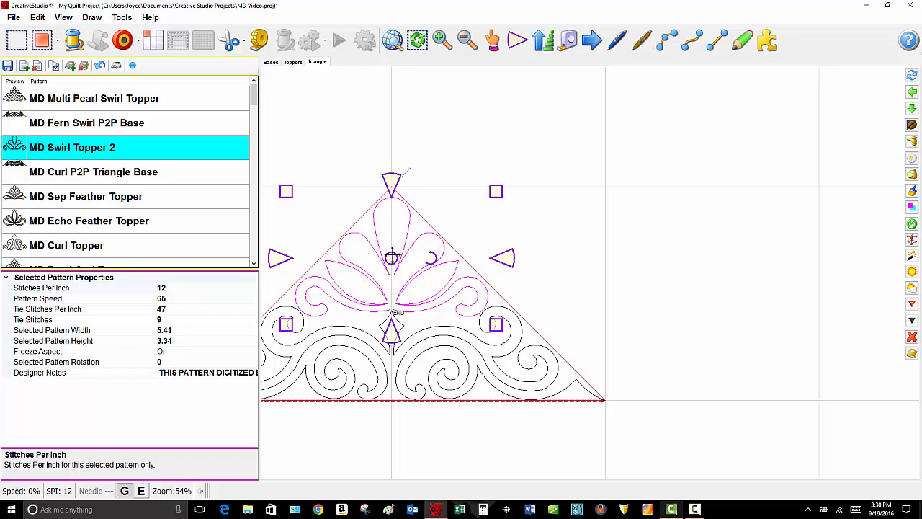
{"action": "scroll", "coordinate": [599, 121], "scroll_direction": "down", "scroll_amount": 3}
{"action": "left_click", "coordinate": [452, 360]}
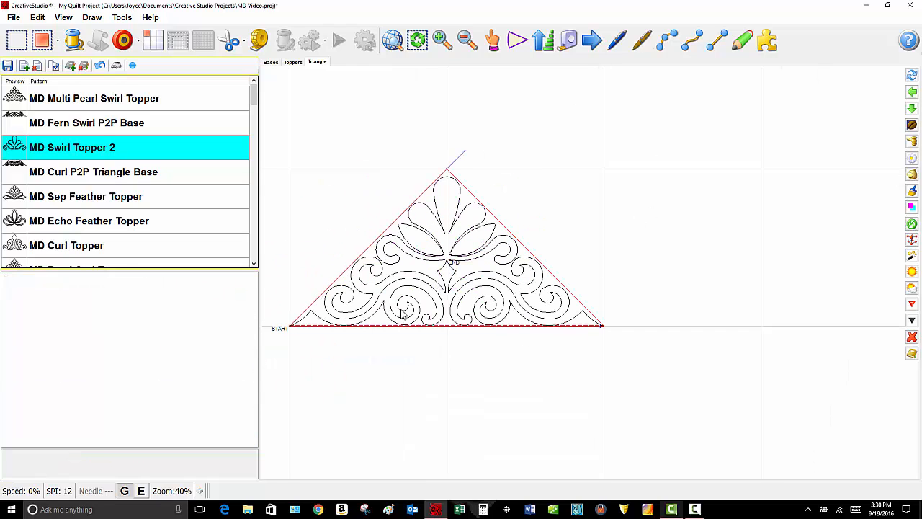
- Show the curl base's nodes and split the pattern in two at the top point of its central diamond
{"action": "left_click", "coordinate": [405, 307]}
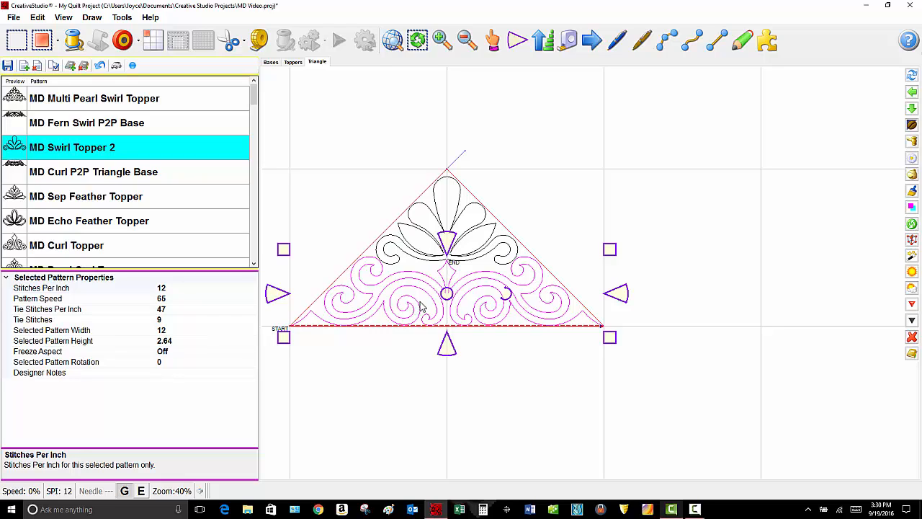
{"action": "right_click", "coordinate": [465, 292]}
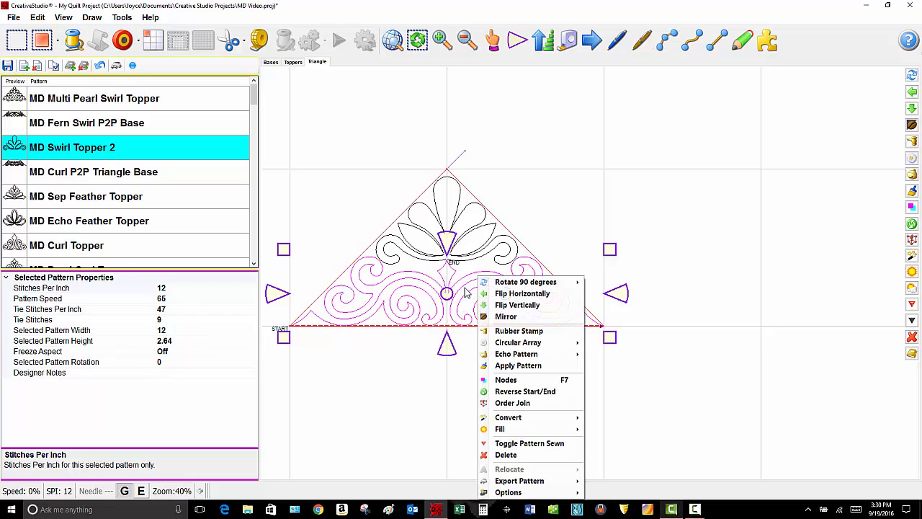
{"action": "left_click", "coordinate": [518, 381]}
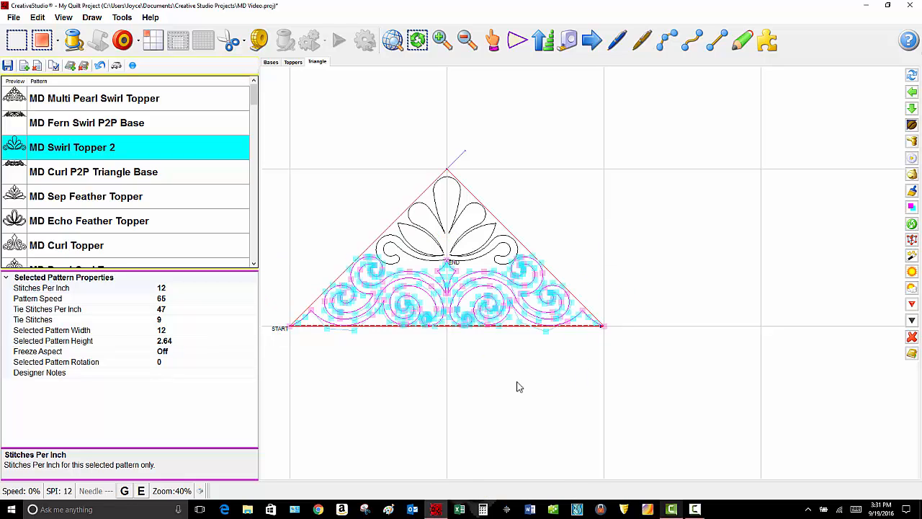
{"action": "scroll", "coordinate": [441, 259], "scroll_direction": "up", "scroll_amount": 1}
{"action": "scroll", "coordinate": [441, 261], "scroll_direction": "up", "scroll_amount": 4}
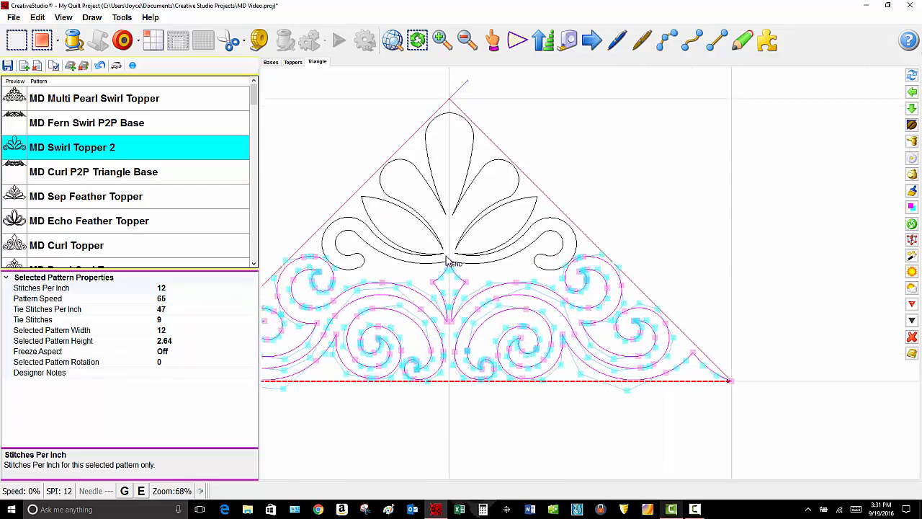
{"action": "scroll", "coordinate": [440, 276], "scroll_direction": "up", "scroll_amount": 1}
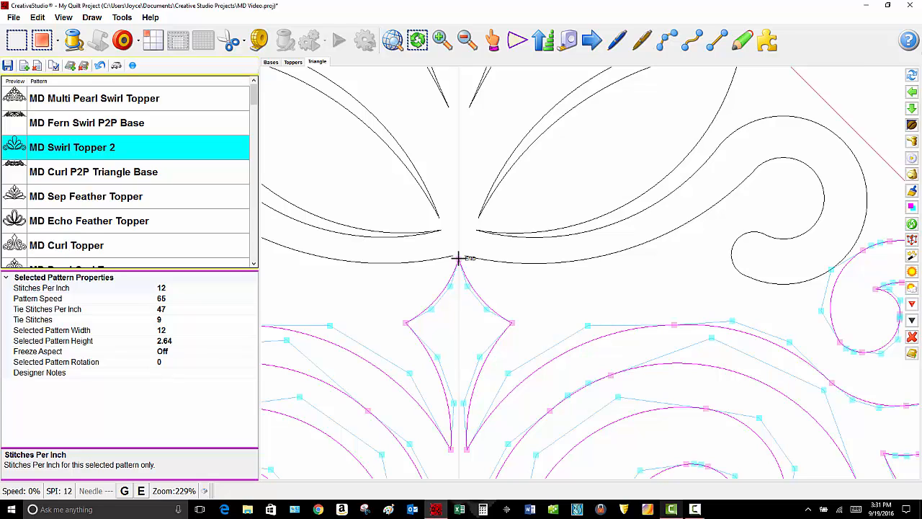
{"action": "left_click", "coordinate": [458, 258]}
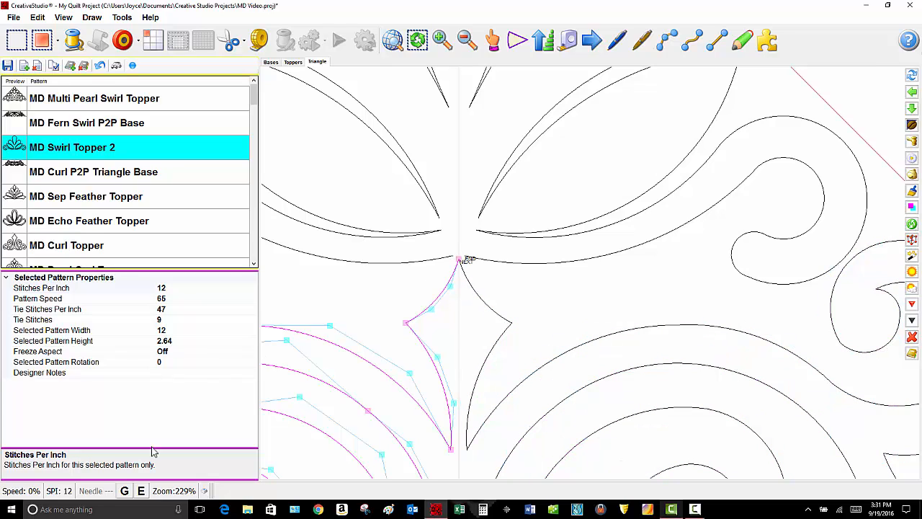
- Enable endpoint snapping and attach the split ends of the two base halves to the topper's start and end points
{"action": "left_click", "coordinate": [146, 493]}
{"action": "left_click", "coordinate": [462, 257]}
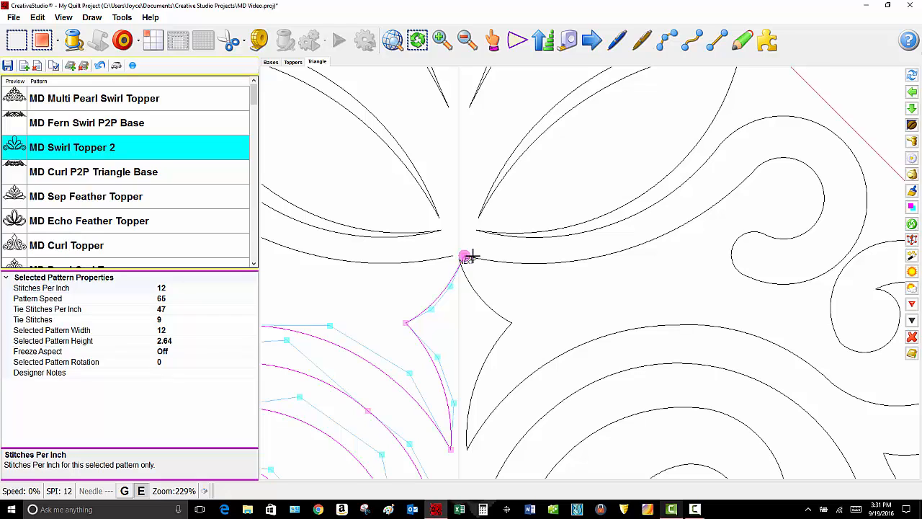
{"action": "left_click", "coordinate": [489, 314]}
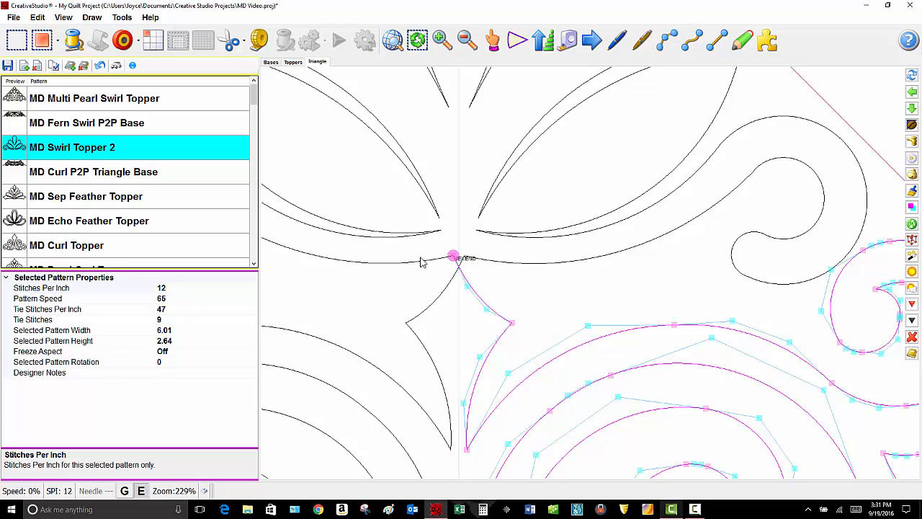
- Order-join the left base half, the topper and the right base half into one continuous pattern
{"action": "scroll", "coordinate": [566, 223], "scroll_direction": "down", "scroll_amount": 1}
{"action": "scroll", "coordinate": [661, 278], "scroll_direction": "down", "scroll_amount": 3}
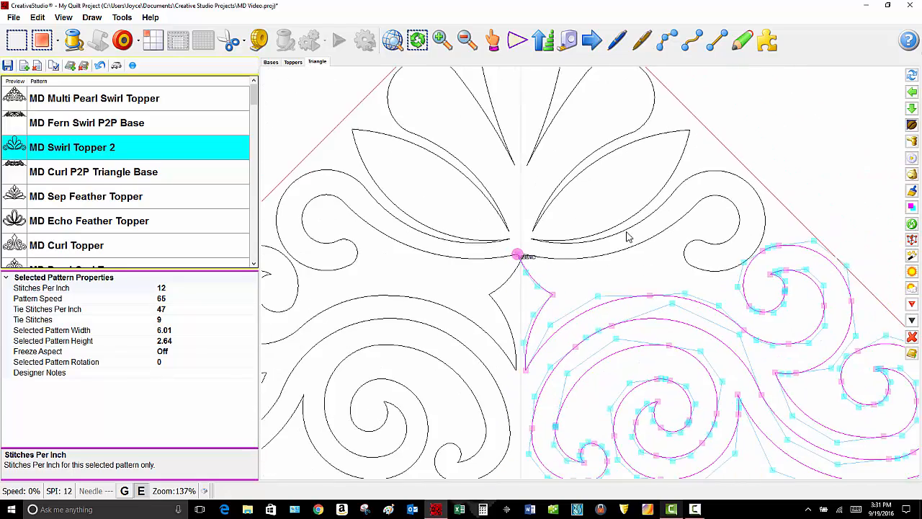
{"action": "scroll", "coordinate": [593, 216], "scroll_direction": "down", "scroll_amount": 4}
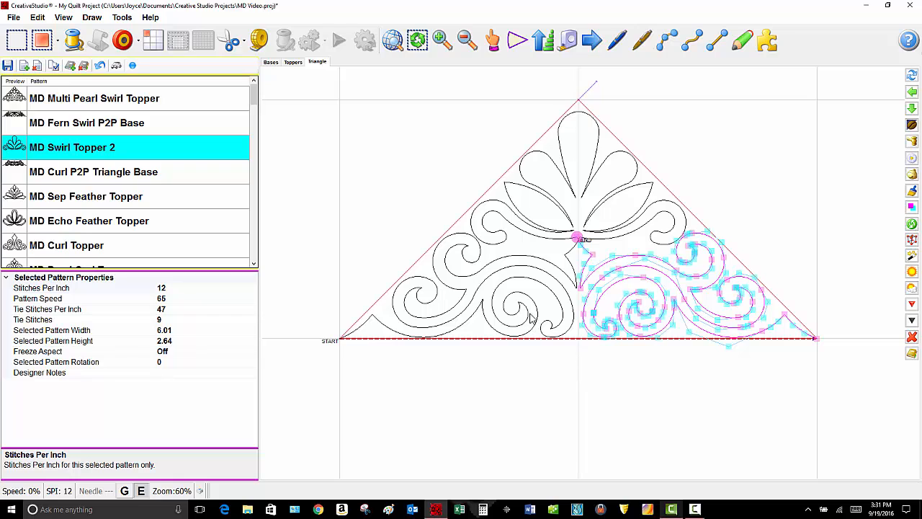
{"action": "left_click", "coordinate": [490, 305]}
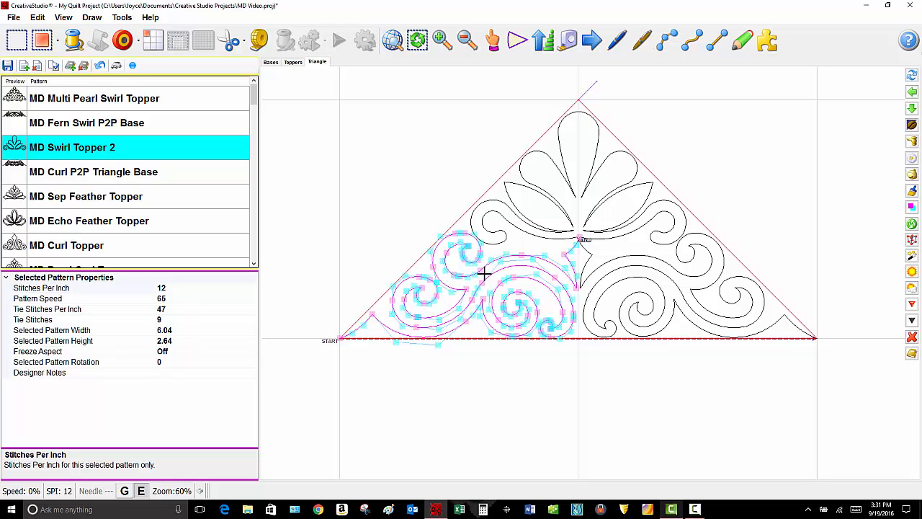
{"action": "left_click", "coordinate": [912, 241]}
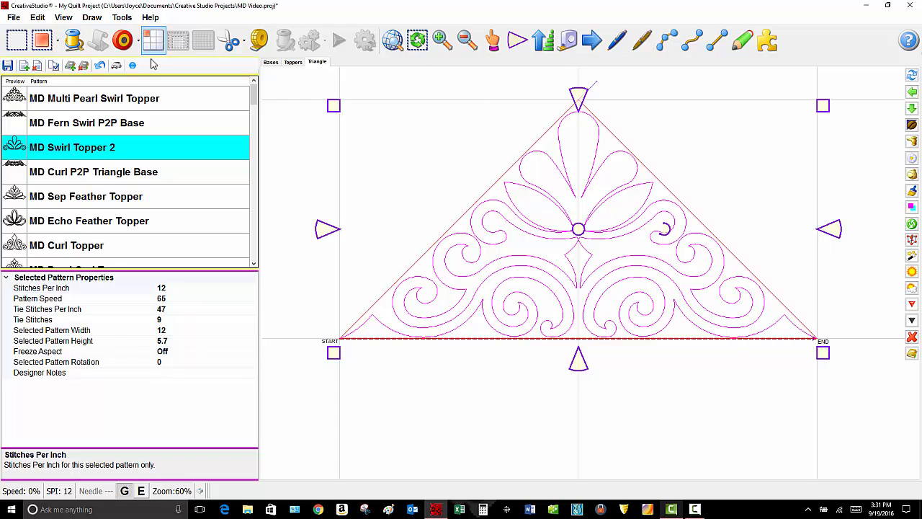
- Save the joined pattern as MD Curl Swirl, a CSQ file, in the CSQ Combinations folder
{"action": "left_click", "coordinate": [117, 66]}
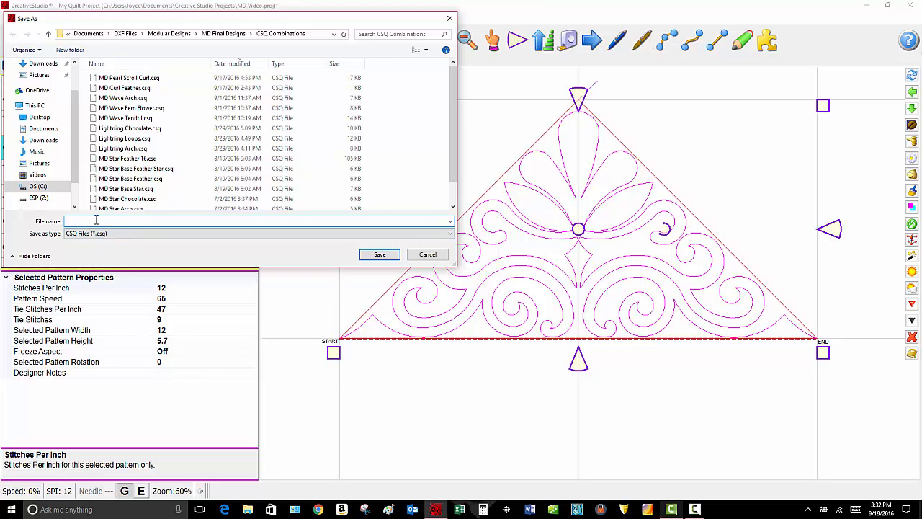
{"action": "type", "text": "MD"}
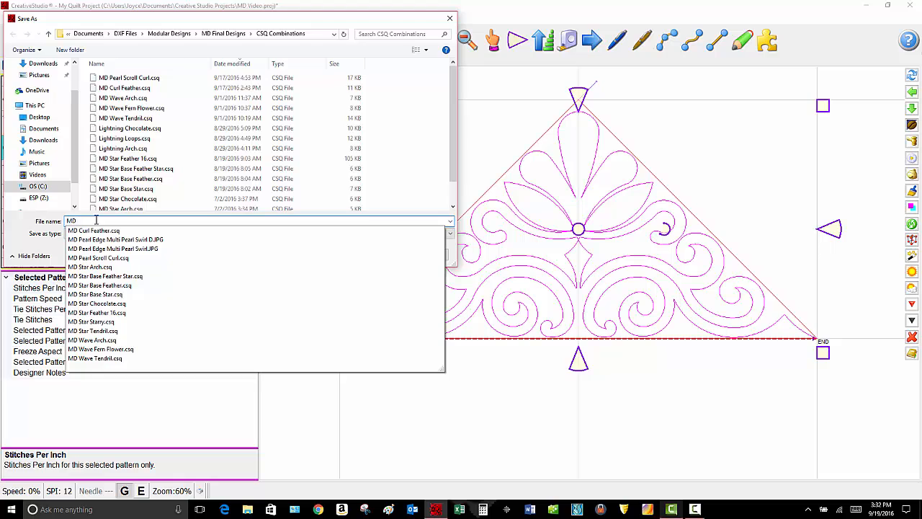
{"action": "type", "text": " Curl S"}
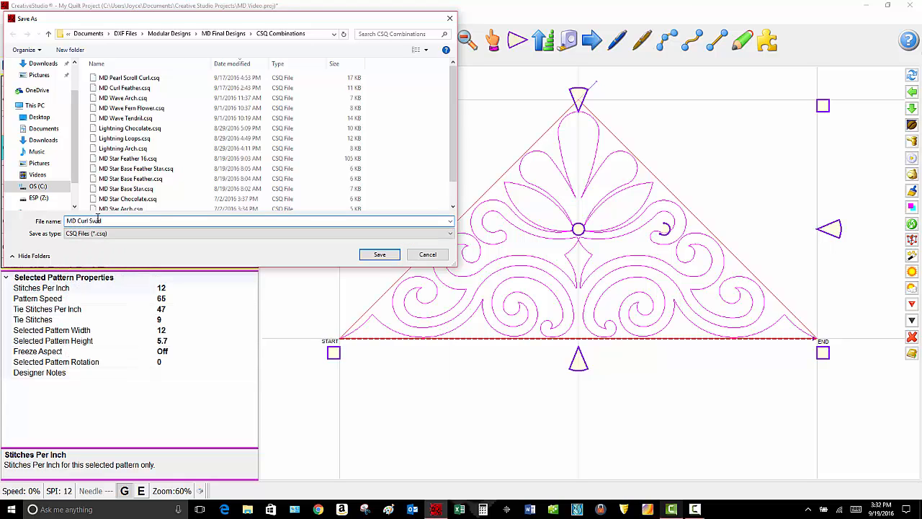
{"action": "type", "text": "wirl"}
{"action": "left_click", "coordinate": [386, 257]}
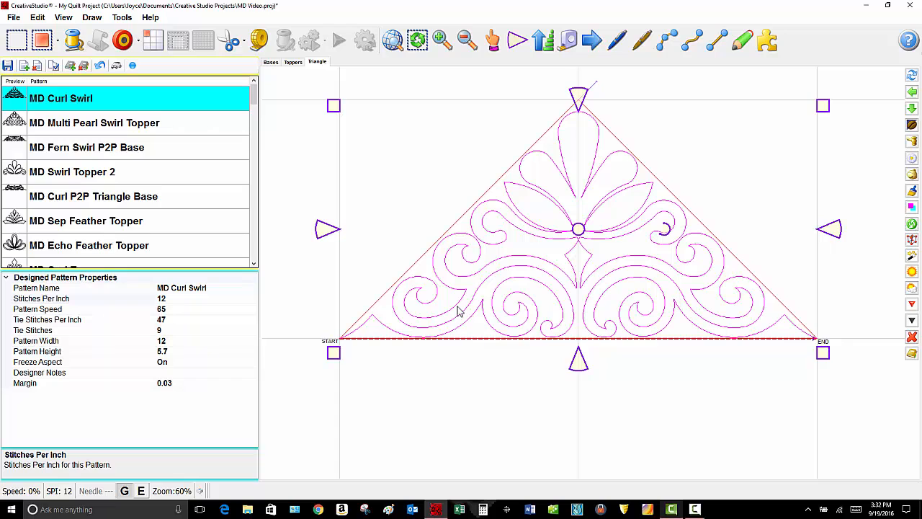
- Delete the joined MD Curl Swirl pattern and its triangle boundary from the drawing area
{"action": "scroll", "coordinate": [309, 220], "scroll_direction": "down", "scroll_amount": 1}
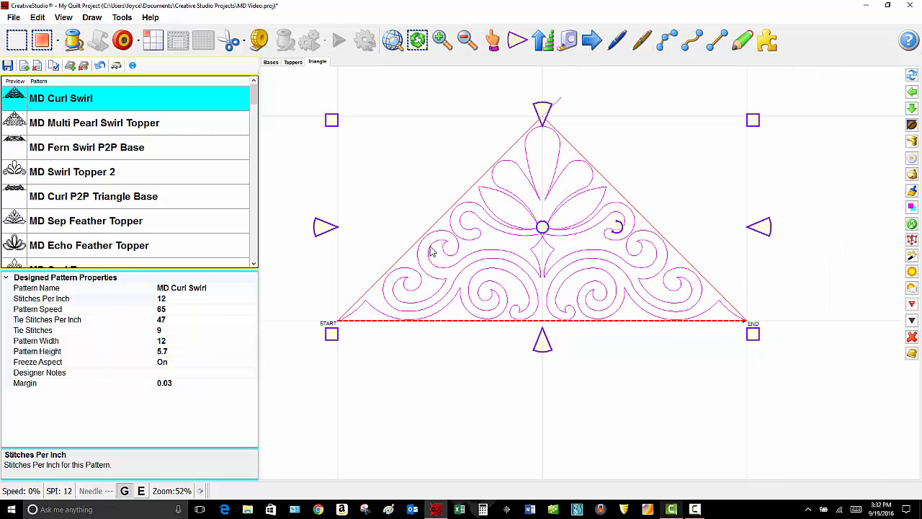
{"action": "left_click", "coordinate": [594, 292]}
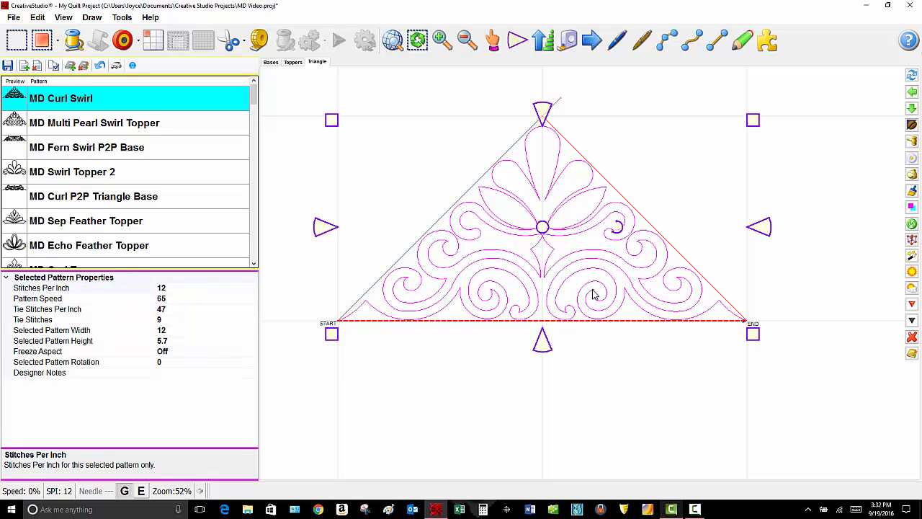
{"action": "key", "text": "Delete"}
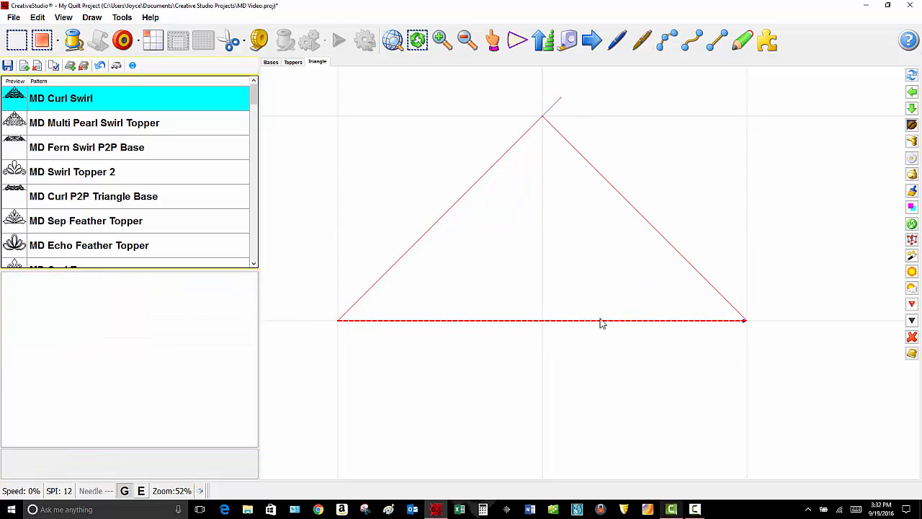
{"action": "scroll", "coordinate": [331, 234], "scroll_direction": "down", "scroll_amount": 3}
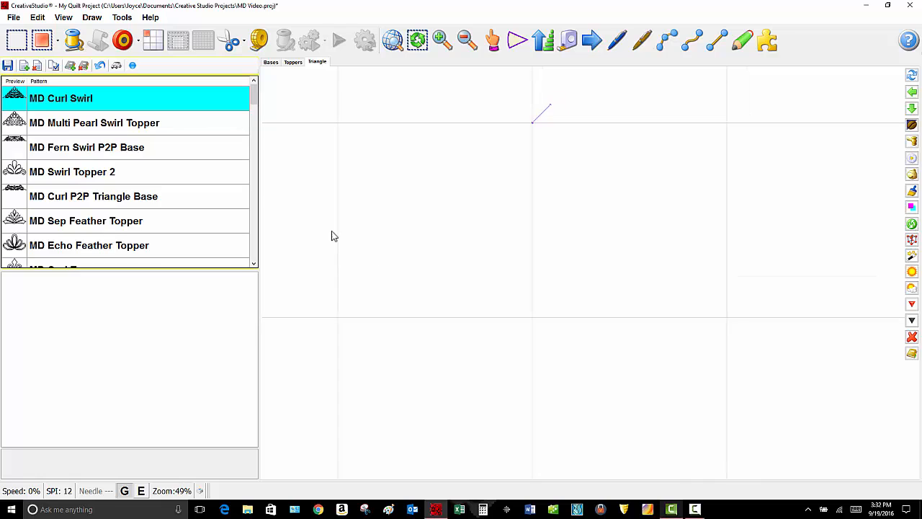
{"action": "scroll", "coordinate": [533, 224], "scroll_direction": "down", "scroll_amount": 1}
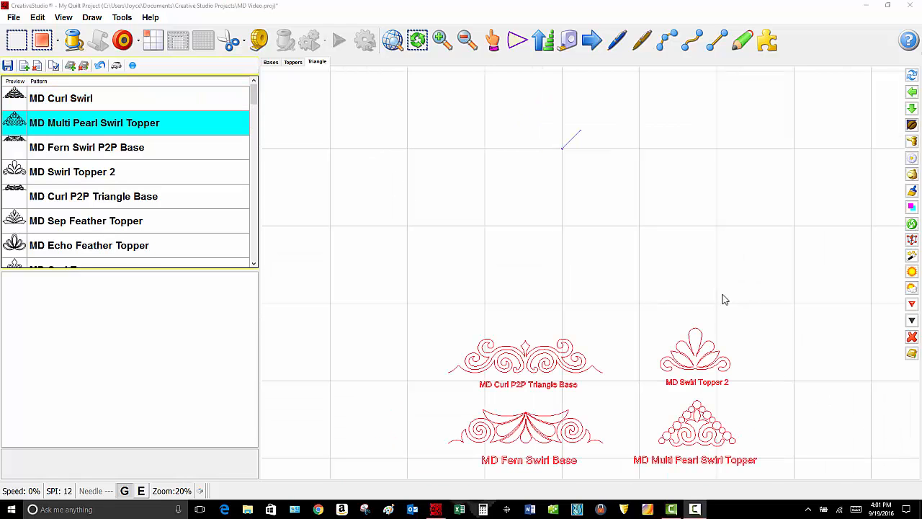
- Draw a closed triangle boundary snapped to the grid, two grid squares wide and one high, with its apex at the short diagonal line
{"action": "left_click", "coordinate": [18, 43]}
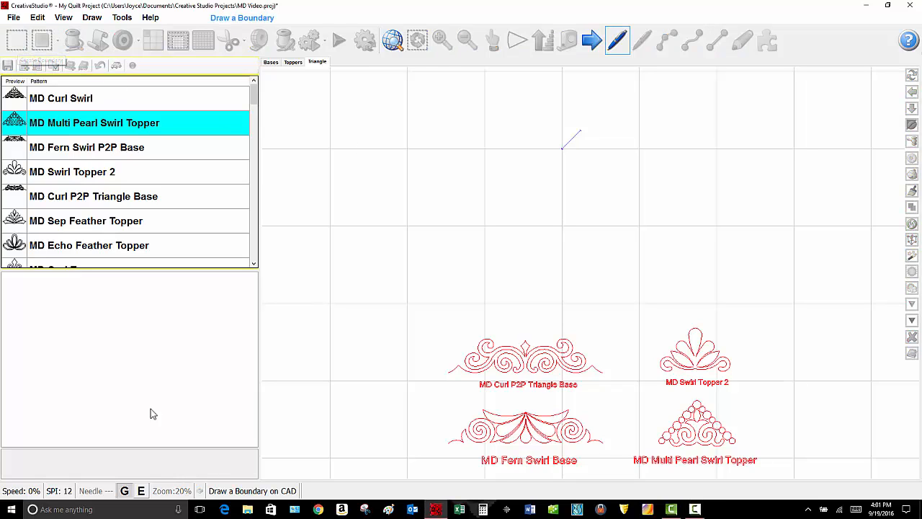
{"action": "left_click", "coordinate": [487, 229]}
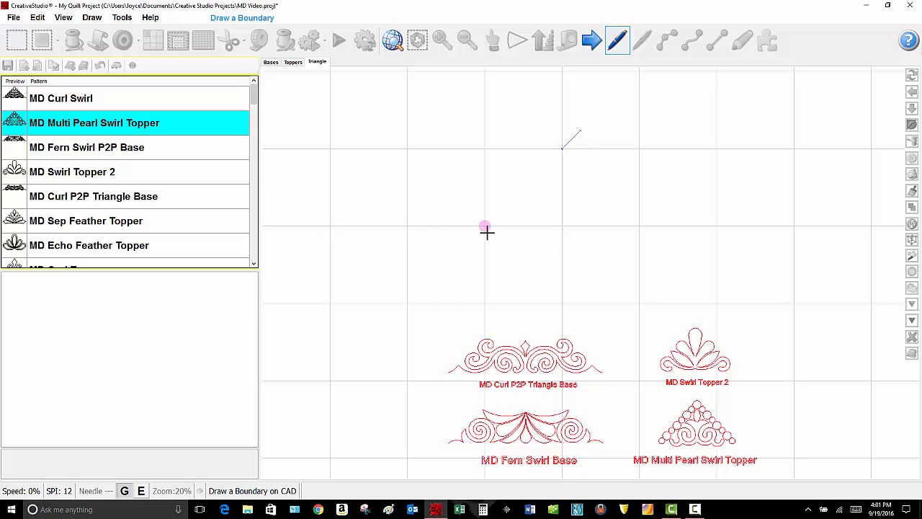
{"action": "left_click", "coordinate": [636, 226]}
{"action": "left_click", "coordinate": [562, 149]}
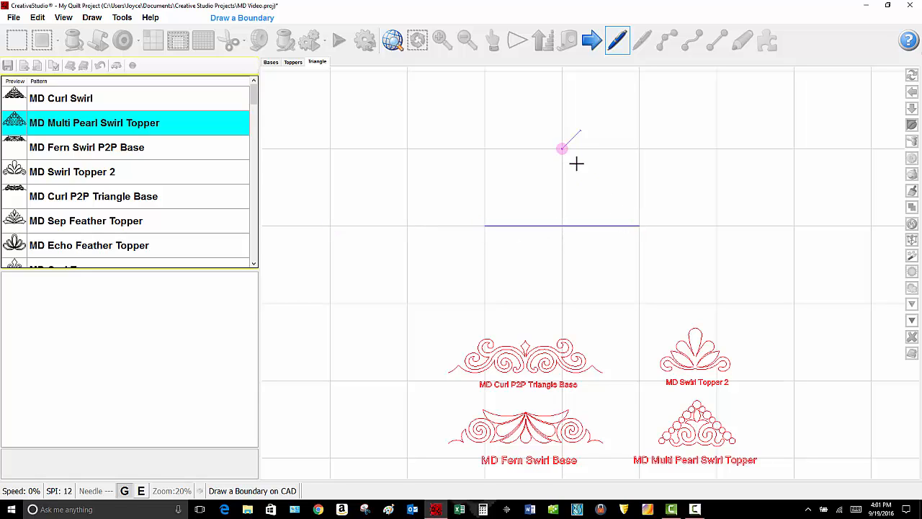
{"action": "left_click", "coordinate": [488, 218]}
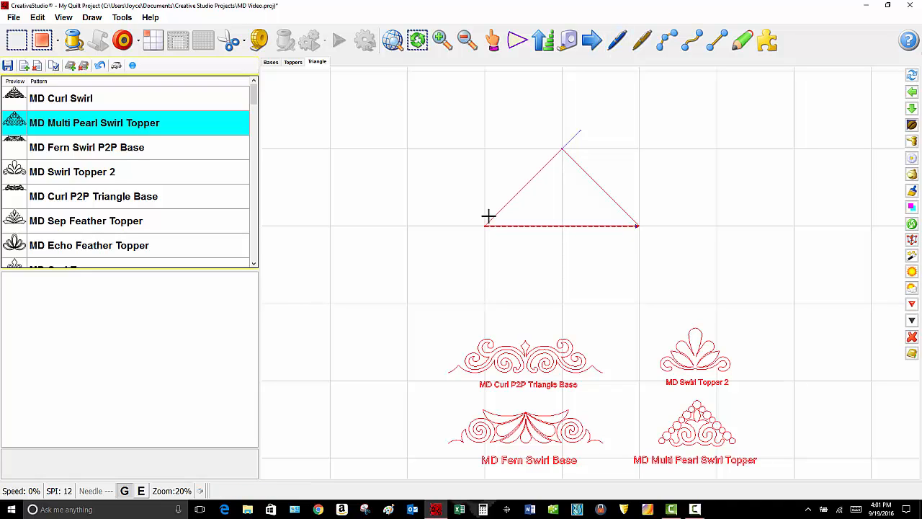
- Place the MD Fern Swirl P2P Base point to point along the triangle's bottom edge, from its left corner to its right corner
{"action": "left_click", "coordinate": [69, 148]}
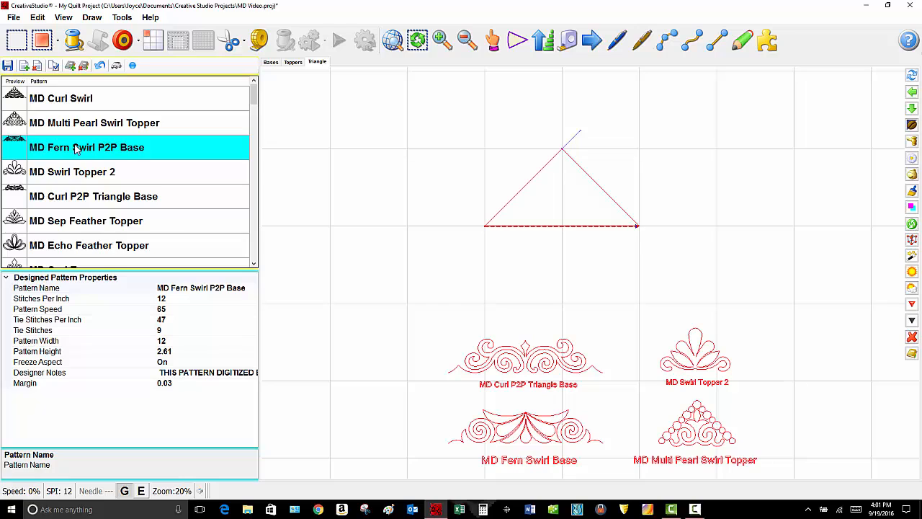
{"action": "left_click", "coordinate": [123, 40]}
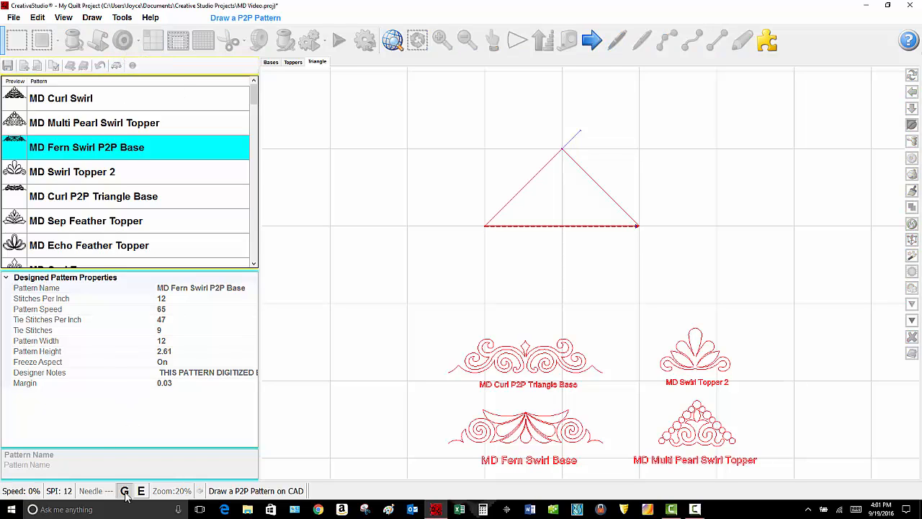
{"action": "left_click", "coordinate": [486, 225]}
{"action": "left_click", "coordinate": [636, 225]}
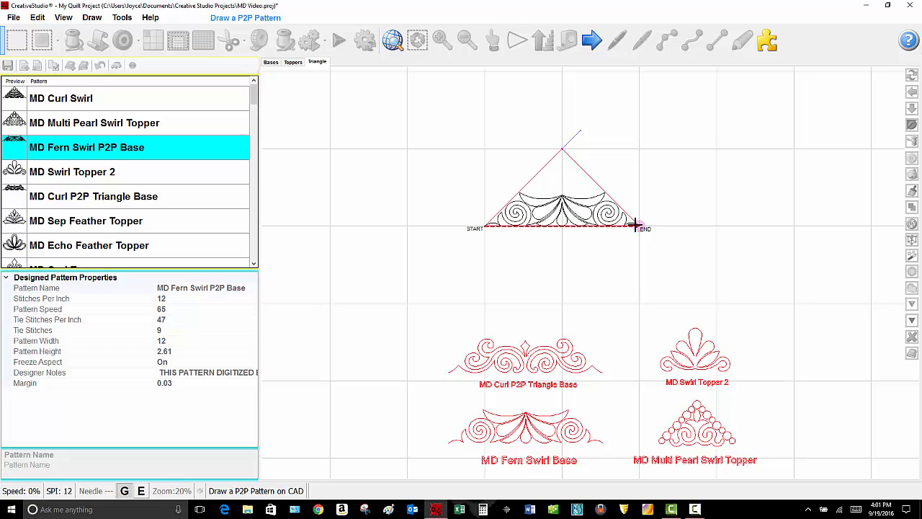
{"action": "left_click", "coordinate": [636, 225]}
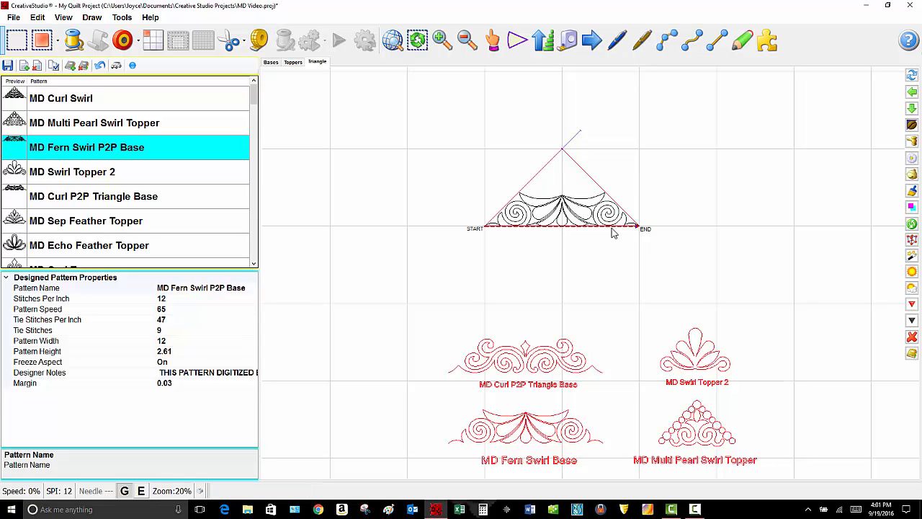
- Place the MD Multi Pearl Swirl Topper as a single repeat in one row, using the Center pattern location
{"action": "left_click", "coordinate": [70, 127]}
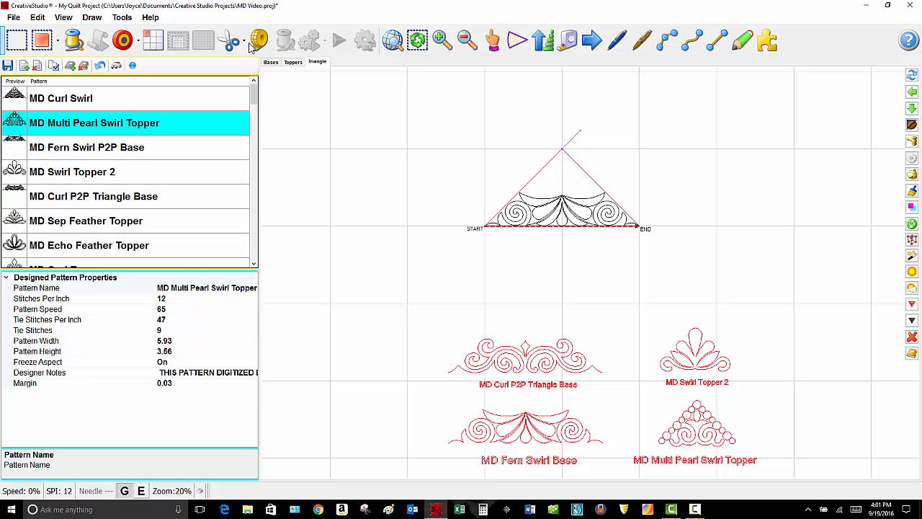
{"action": "left_click", "coordinate": [153, 40]}
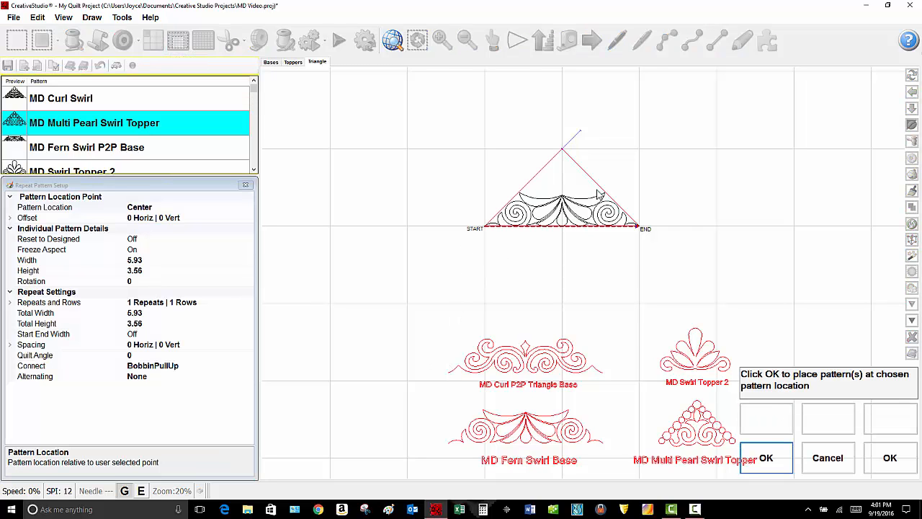
{"action": "left_click", "coordinate": [892, 462]}
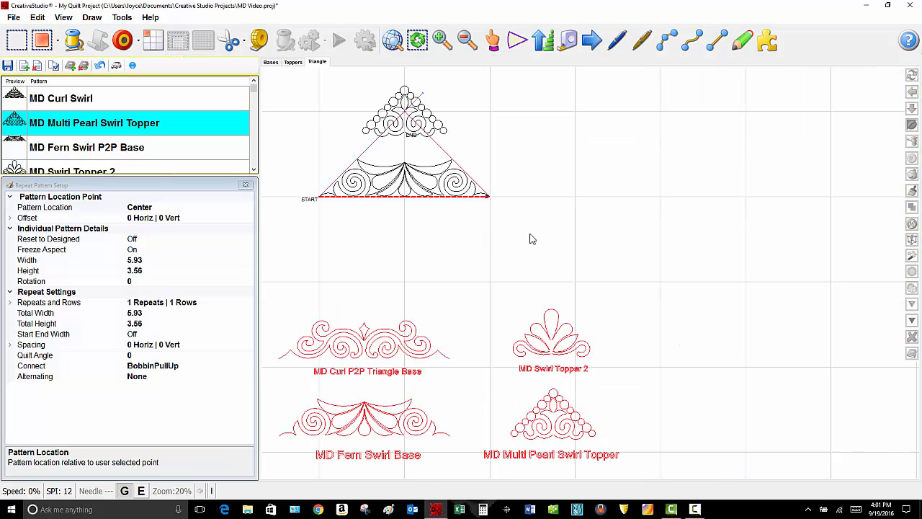
{"action": "left_click", "coordinate": [245, 186]}
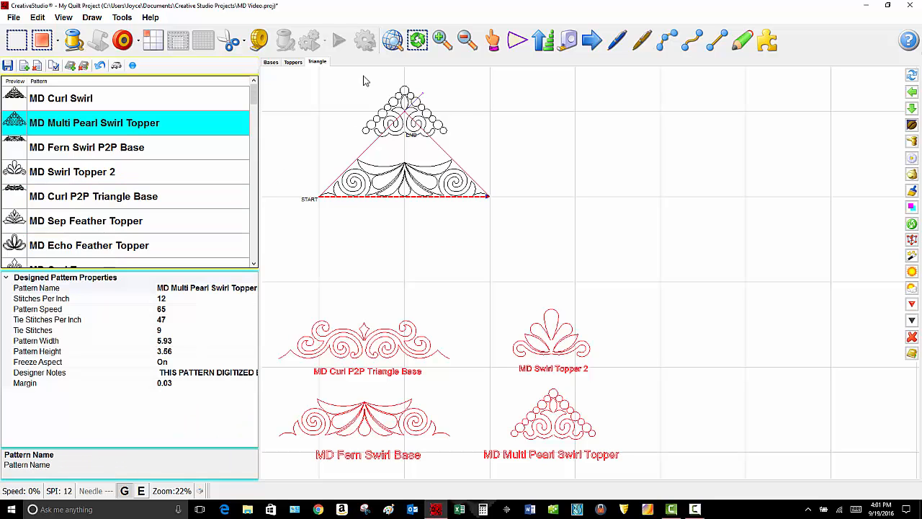
- Move the pearl topper down inside the triangle above the fern base and align it with the vertical centre line
{"action": "left_click", "coordinate": [404, 122]}
{"action": "left_click_drag", "start_coordinate": [403, 110], "coordinate": [402, 139]}
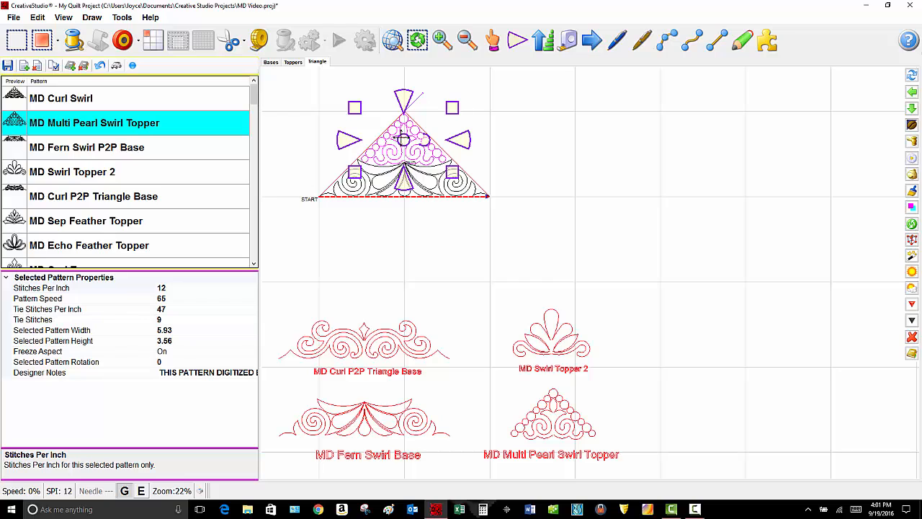
{"action": "scroll", "coordinate": [434, 234], "scroll_direction": "down", "scroll_amount": 2}
{"action": "scroll", "coordinate": [334, 147], "scroll_direction": "up", "scroll_amount": 6}
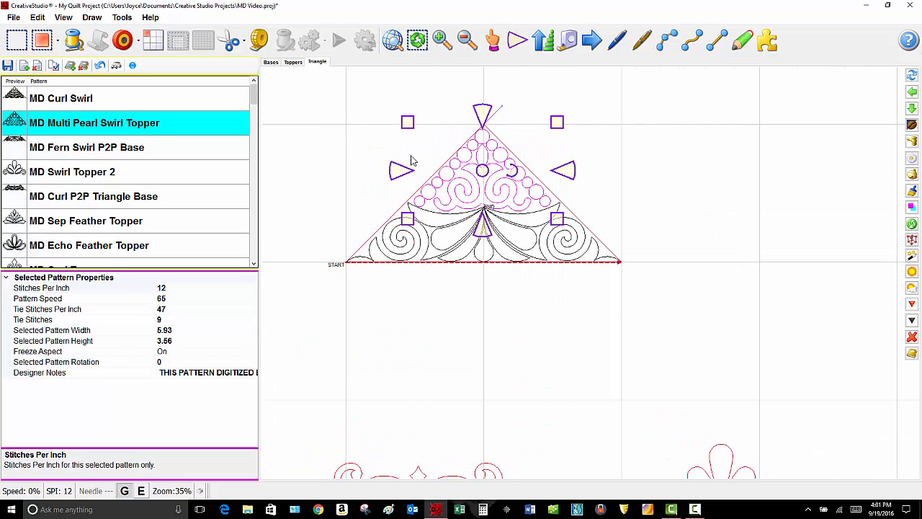
{"action": "scroll", "coordinate": [400, 164], "scroll_direction": "up", "scroll_amount": 5}
{"action": "scroll", "coordinate": [393, 169], "scroll_direction": "up", "scroll_amount": 2}
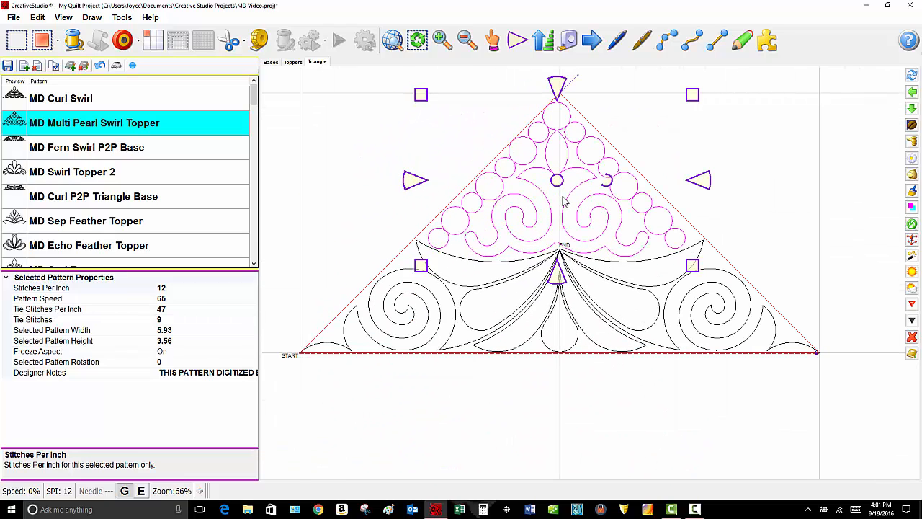
{"action": "left_click_drag", "start_coordinate": [557, 181], "coordinate": [560, 180]}
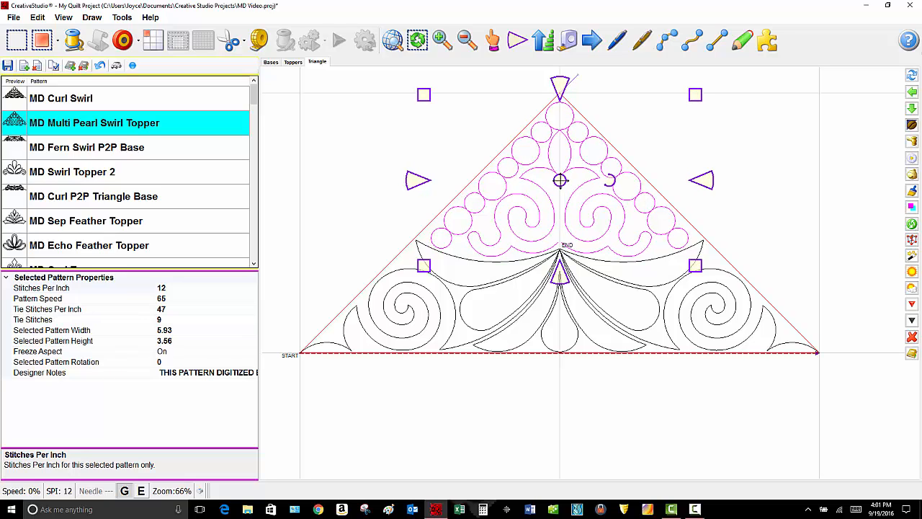
- Show the fern swirl base's nodes and split the pattern in two at its topmost centre point
{"action": "left_click", "coordinate": [536, 301]}
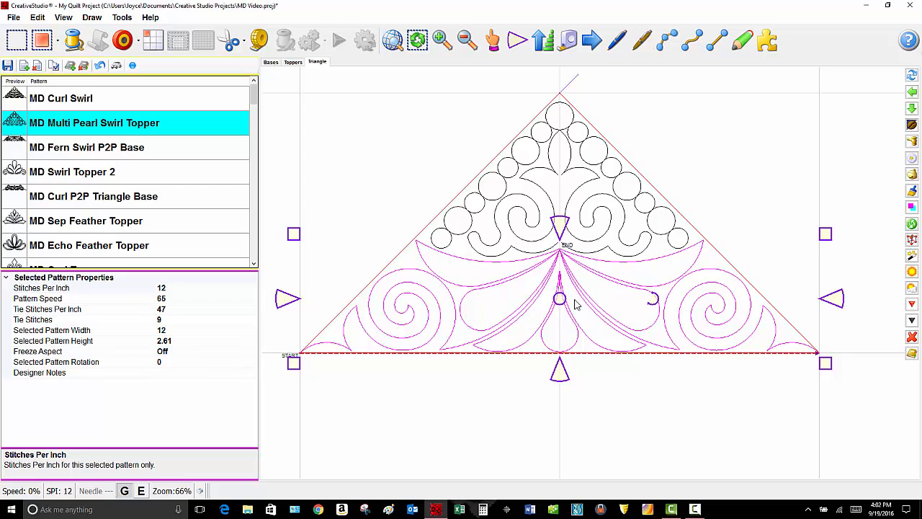
{"action": "right_click", "coordinate": [602, 308]}
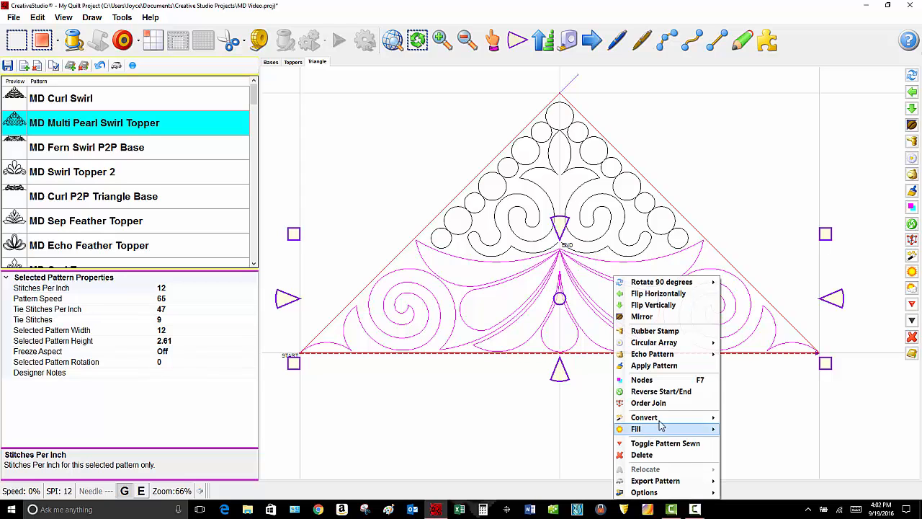
{"action": "left_click", "coordinate": [708, 383]}
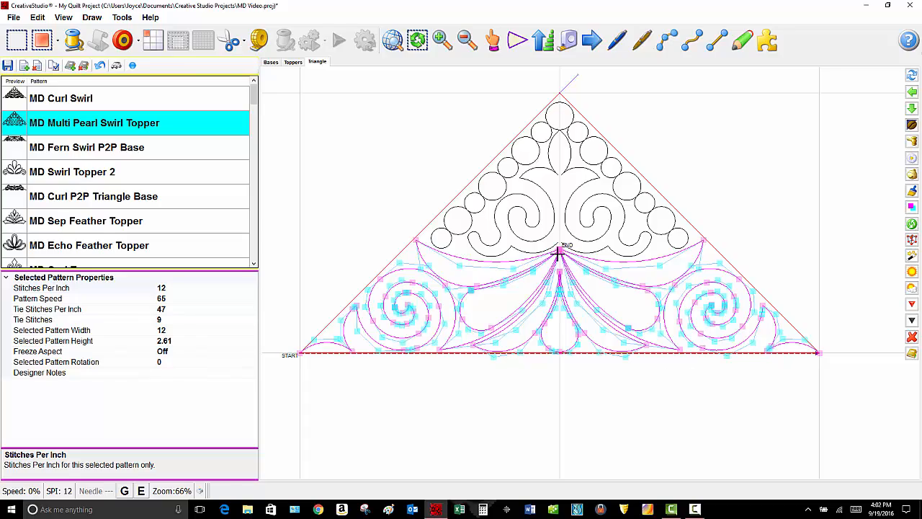
{"action": "scroll", "coordinate": [558, 252], "scroll_direction": "up", "scroll_amount": 5}
{"action": "scroll", "coordinate": [558, 252], "scroll_direction": "up", "scroll_amount": 6}
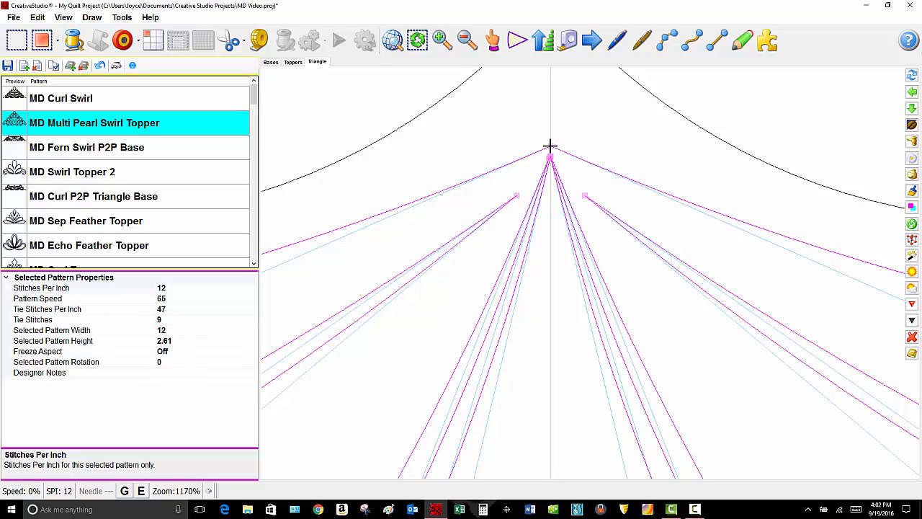
{"action": "left_click", "coordinate": [550, 146]}
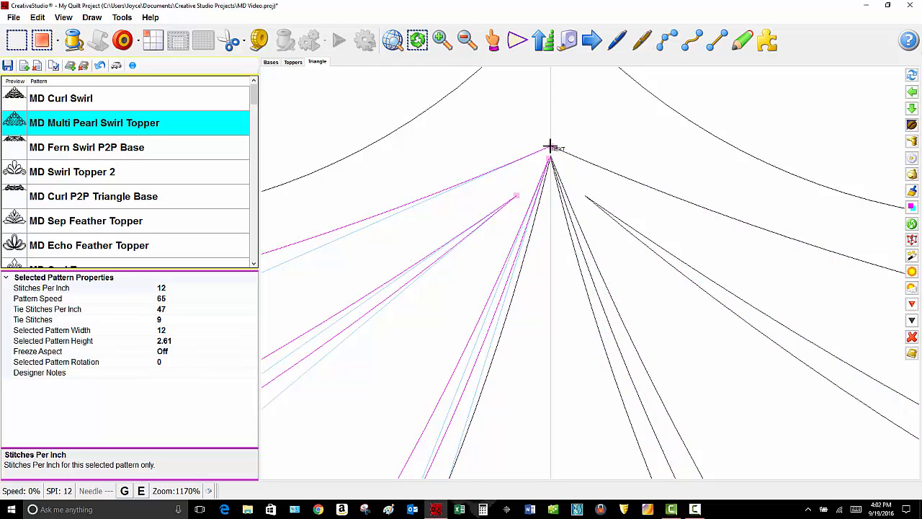
- Enable endpoint snapping and attach the left base half's split end to the topper's right endpoint and the right half's to its left endpoint
{"action": "scroll", "coordinate": [549, 216], "scroll_direction": "down", "scroll_amount": 4}
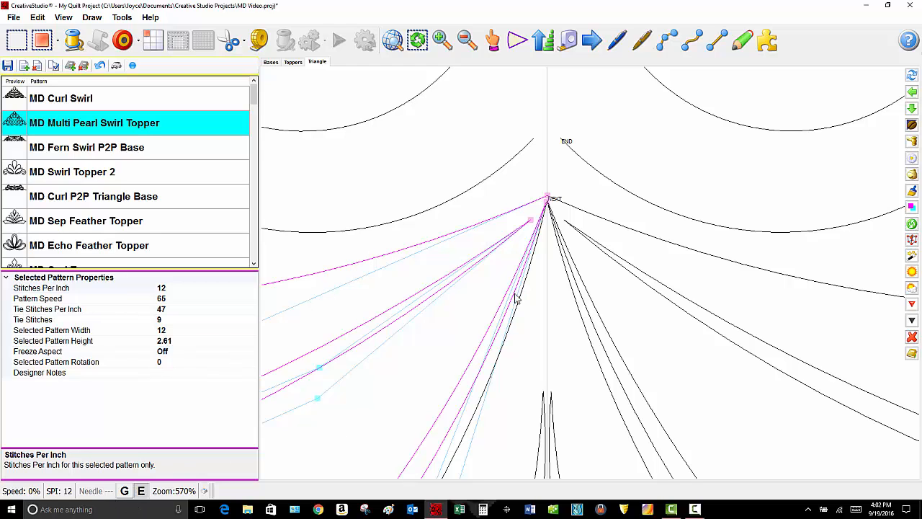
{"action": "scroll", "coordinate": [560, 193], "scroll_direction": "up", "scroll_amount": 2}
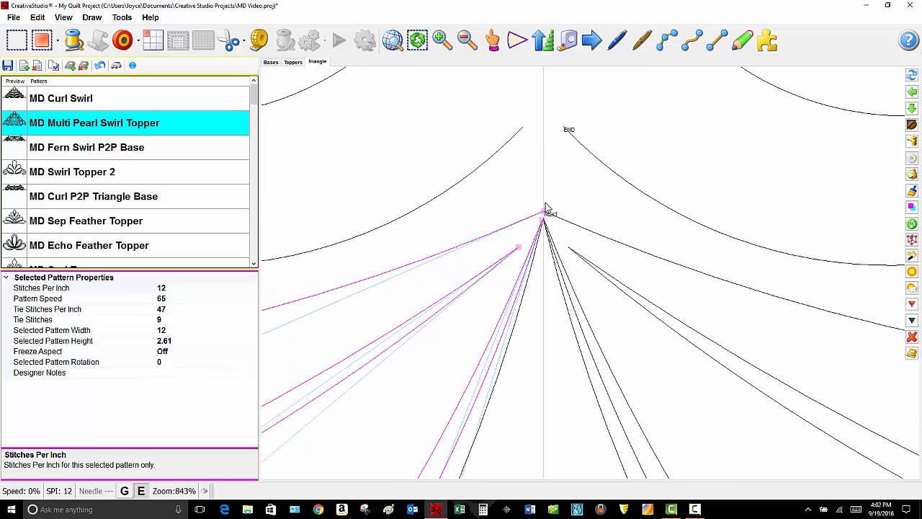
{"action": "left_click_drag", "start_coordinate": [544, 210], "coordinate": [571, 141]}
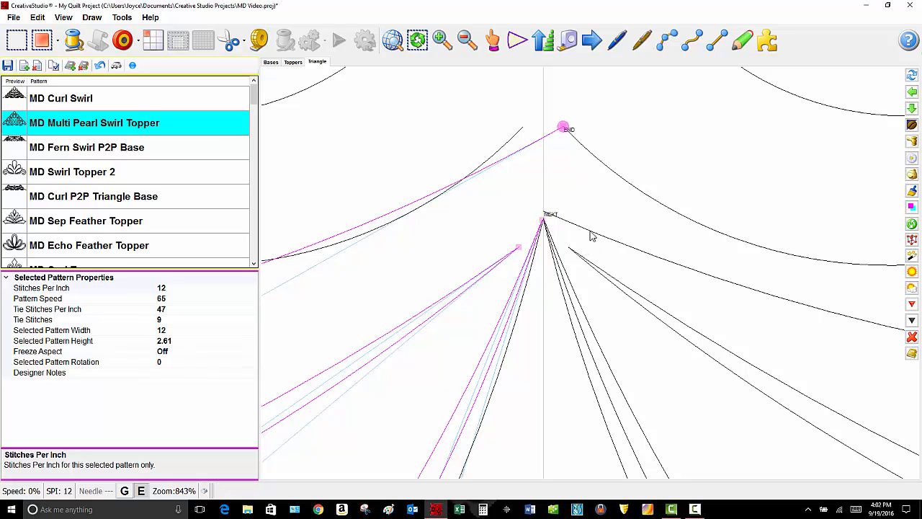
{"action": "left_click", "coordinate": [603, 275]}
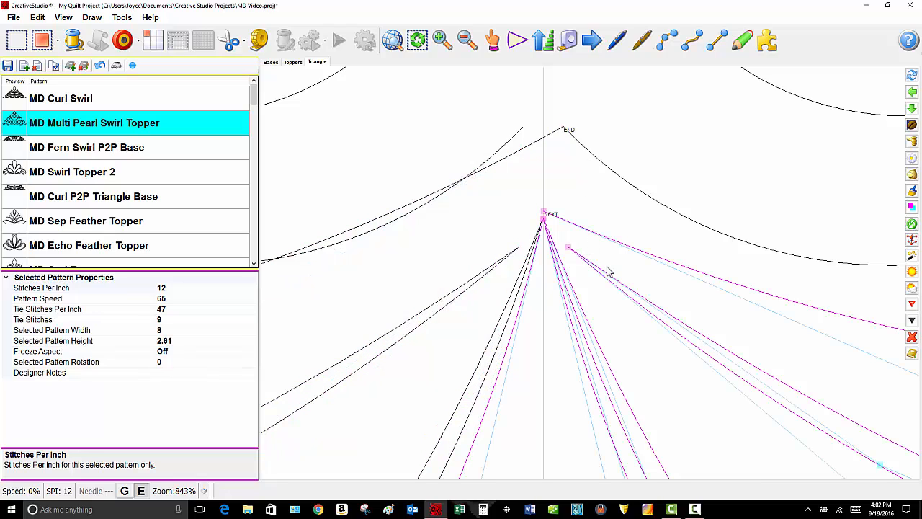
{"action": "scroll", "coordinate": [587, 227], "scroll_direction": "up", "scroll_amount": 2}
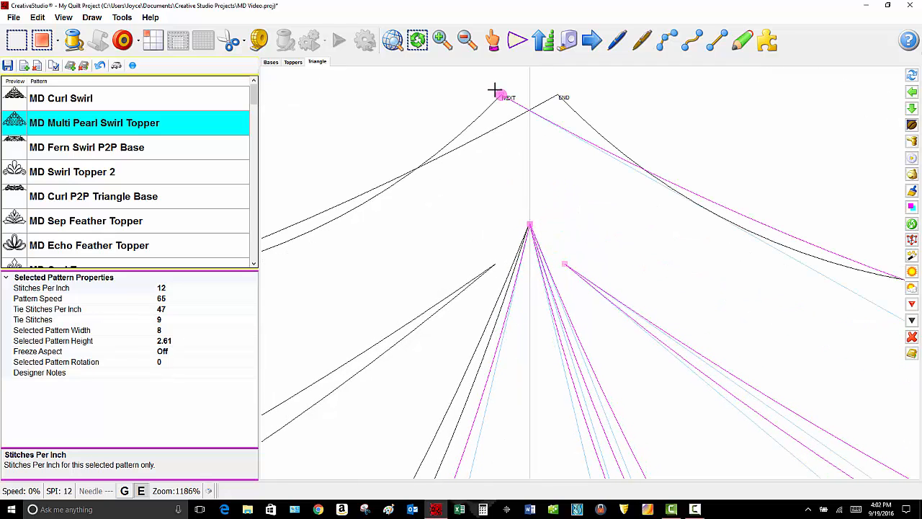
{"action": "scroll", "coordinate": [580, 129], "scroll_direction": "down", "scroll_amount": 3}
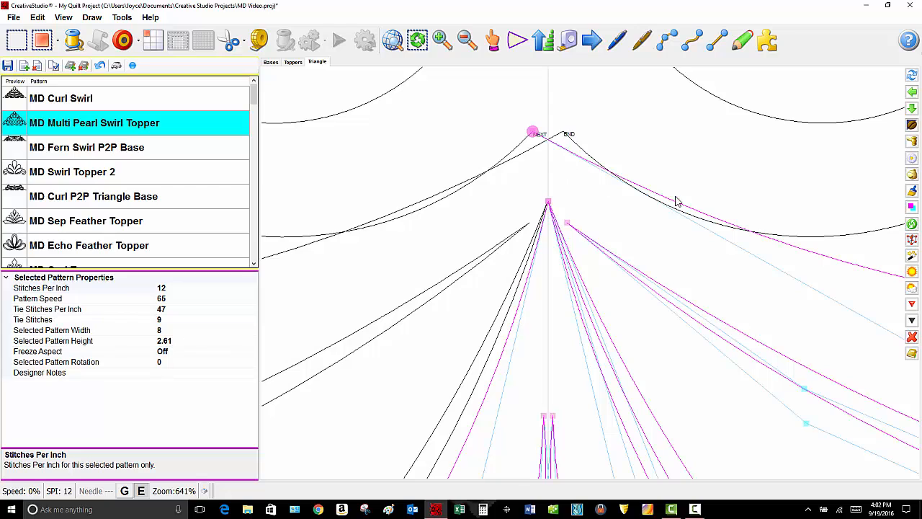
{"action": "scroll", "coordinate": [676, 202], "scroll_direction": "up", "scroll_amount": 1}
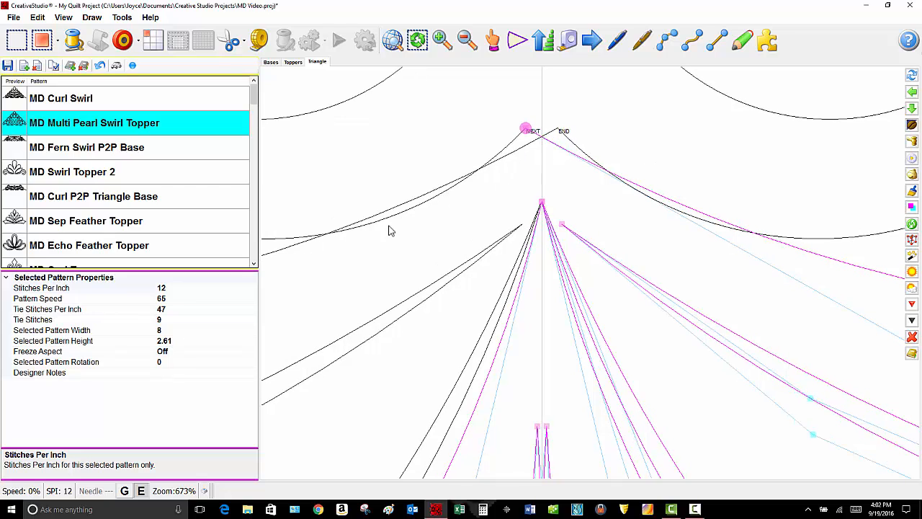
{"action": "scroll", "coordinate": [546, 199], "scroll_direction": "down", "scroll_amount": 6}
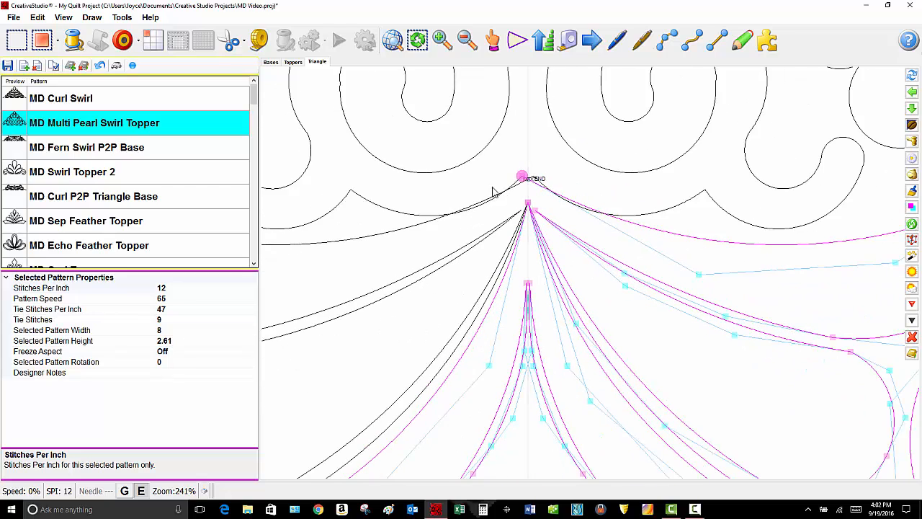
{"action": "scroll", "coordinate": [458, 206], "scroll_direction": "down", "scroll_amount": 1}
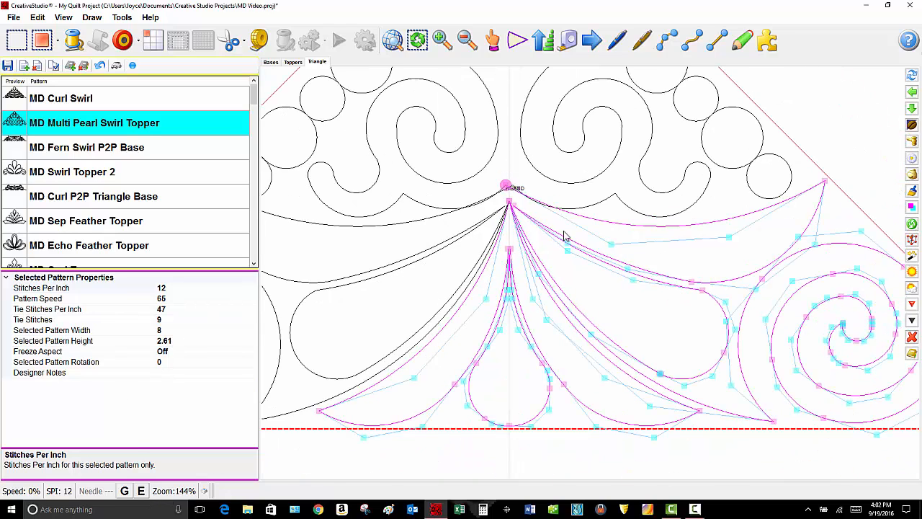
- Reshape the top curves of the right and left base halves by moving the control point nearest the join inward on each
{"action": "scroll", "coordinate": [565, 236], "scroll_direction": "up", "scroll_amount": 2}
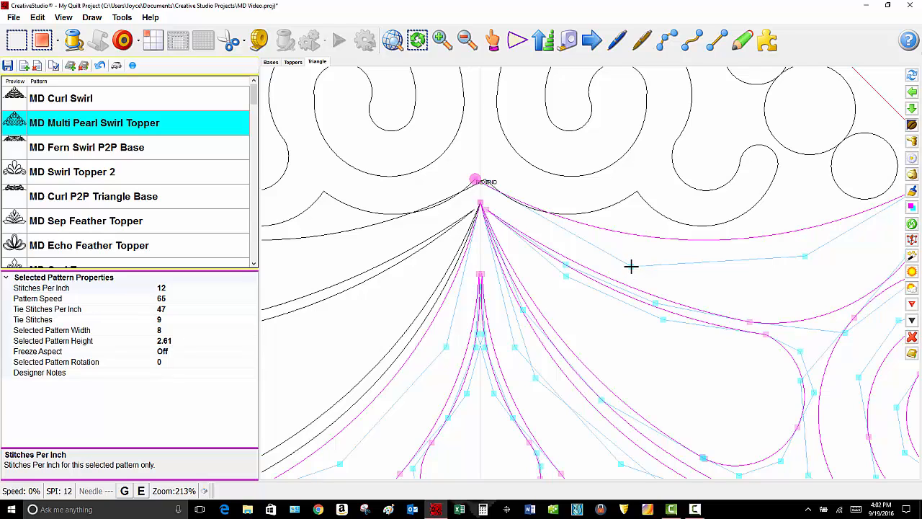
{"action": "mouse_move", "coordinate": [631, 266]}
{"action": "left_mouse_down"}
{"action": "mouse_move", "coordinate": [553, 237]}
{"action": "mouse_move", "coordinate": [563, 255]}
{"action": "left_mouse_up"}
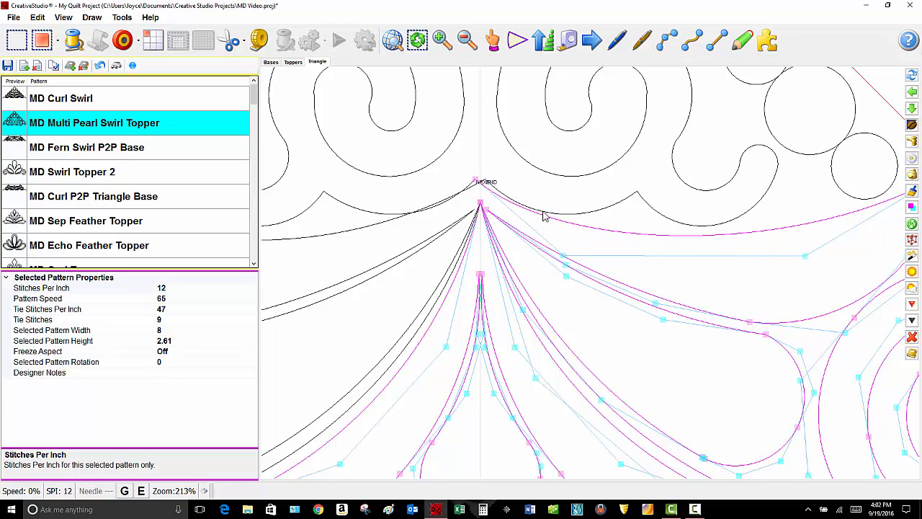
{"action": "left_click", "coordinate": [358, 232]}
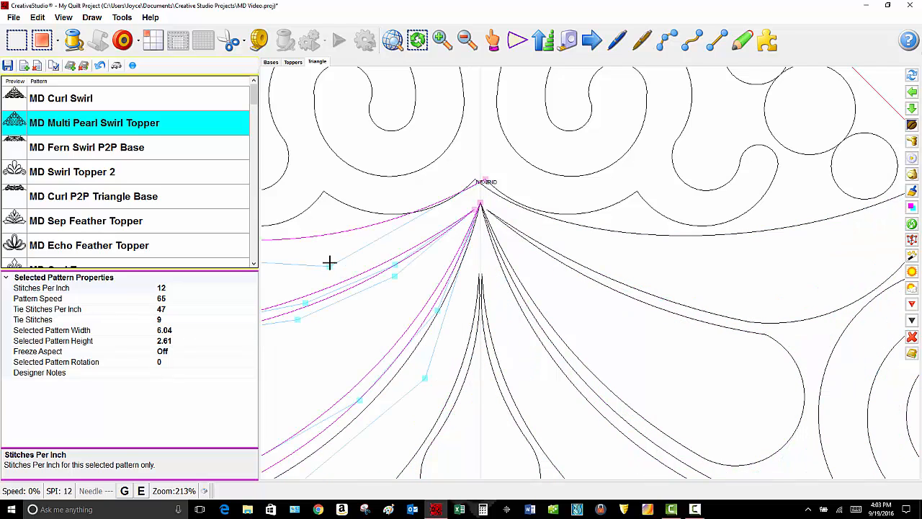
{"action": "left_click_drag", "start_coordinate": [330, 267], "coordinate": [387, 261]}
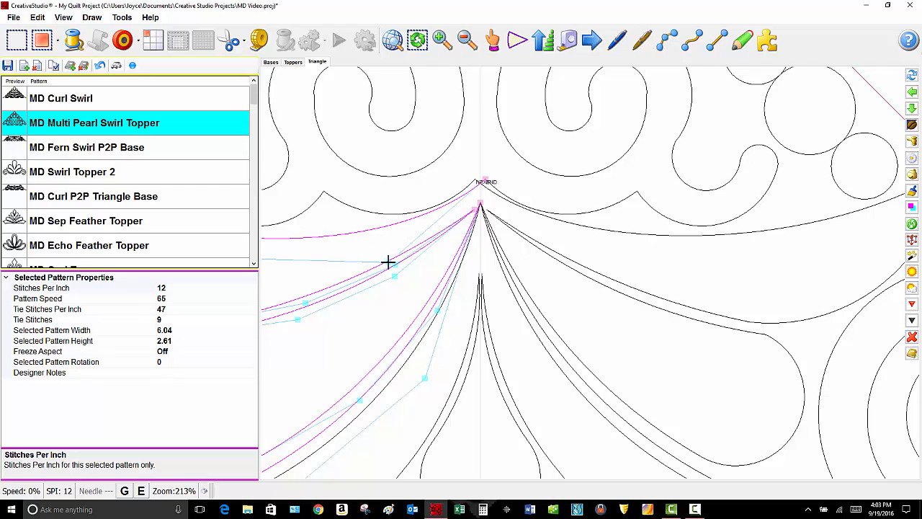
- Order-join the base halves and the pearl topper into one continuous pattern, starting from the left base half
{"action": "scroll", "coordinate": [598, 245], "scroll_direction": "down", "scroll_amount": 3}
{"action": "scroll", "coordinate": [659, 250], "scroll_direction": "down", "scroll_amount": 2}
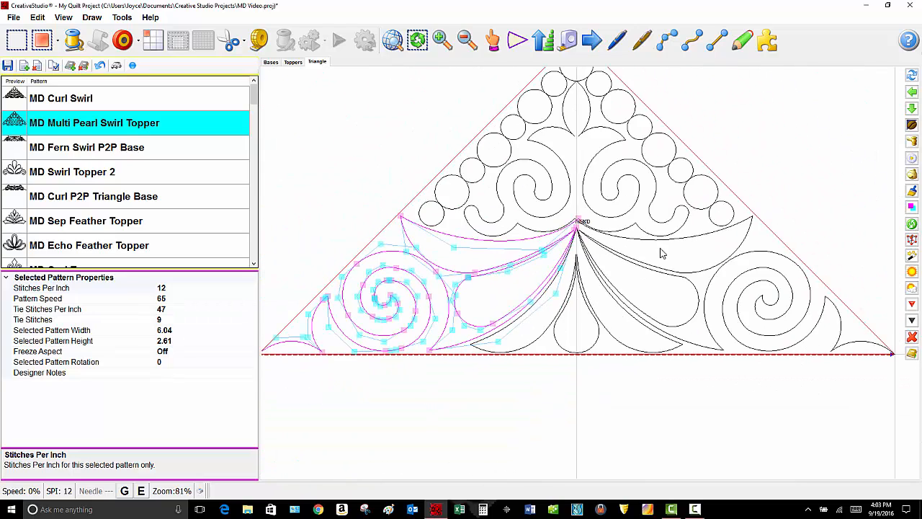
{"action": "right_click", "coordinate": [366, 197]}
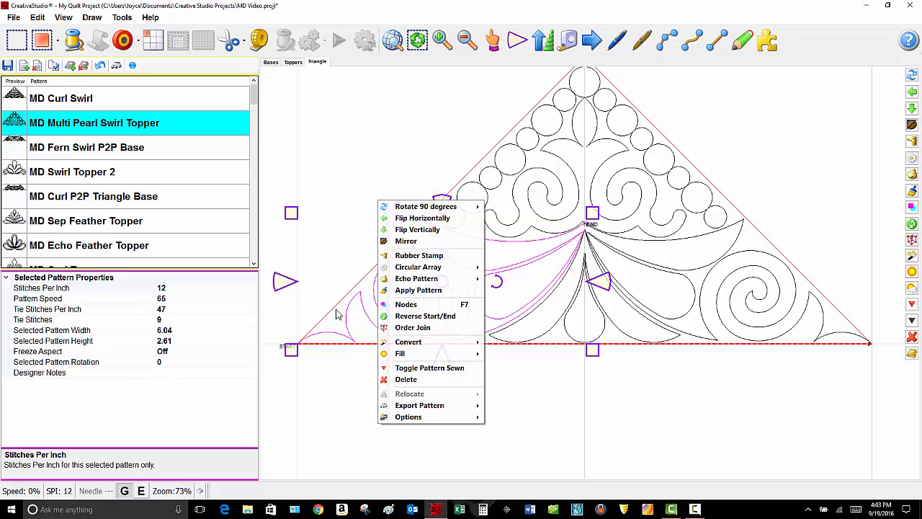
{"action": "left_click", "coordinate": [364, 322]}
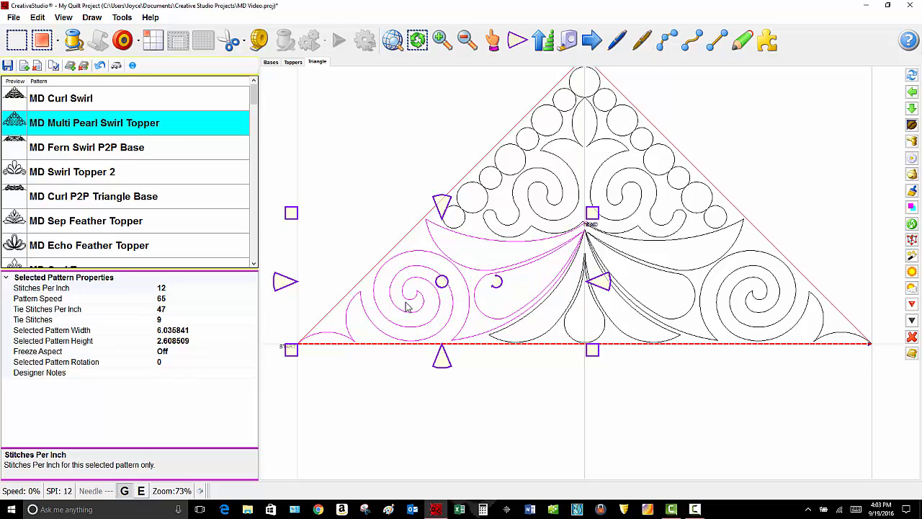
{"action": "left_click", "coordinate": [912, 241]}
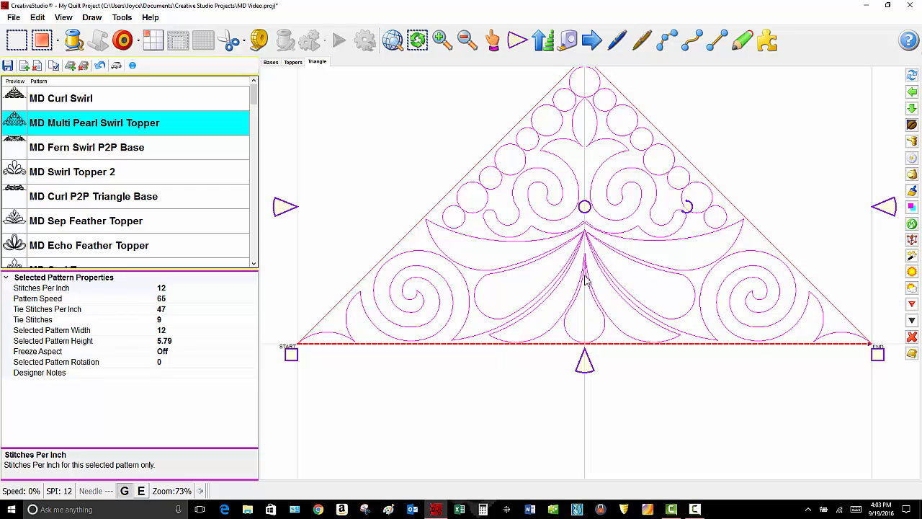
- Save the joined pattern as a CSQ file named MD Fern Swirl in the CSQ Combinations folder
{"action": "left_click", "coordinate": [116, 66]}
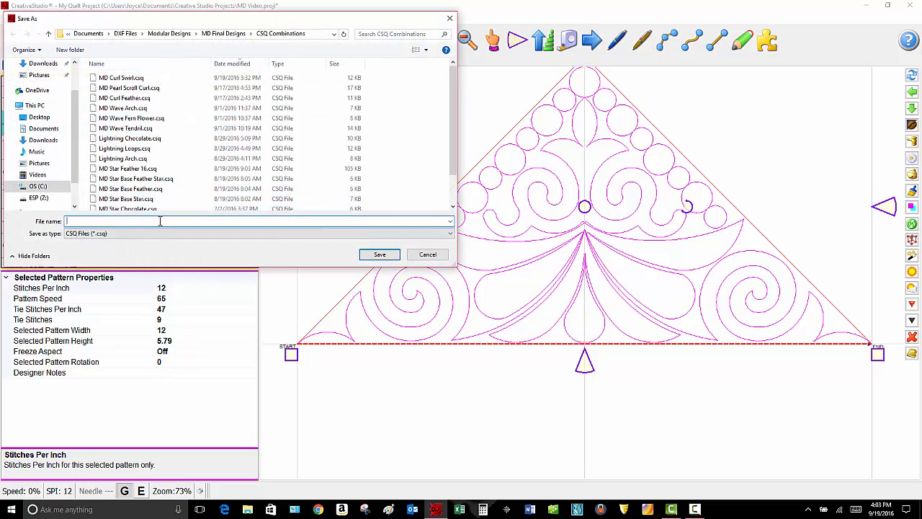
{"action": "type", "text": "MD"}
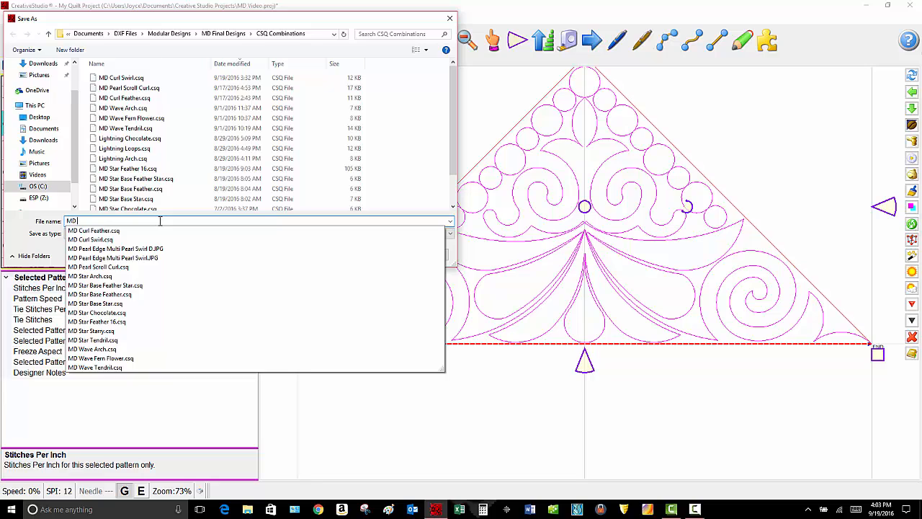
{"action": "type", "text": " Fern Swirl"}
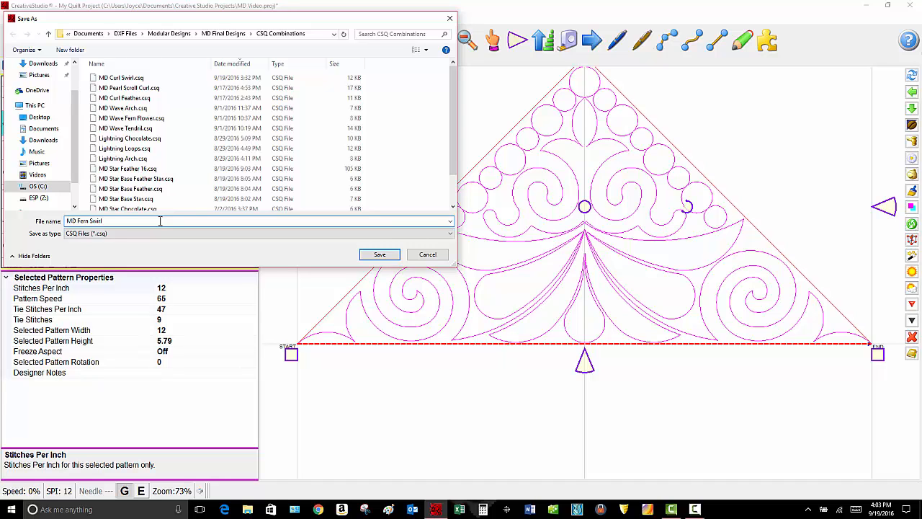
{"action": "left_click", "coordinate": [381, 256]}
- Draw MD Curl Swirl as a point-to-point pattern along all four sides of a square two grid cells wide, beside the triangle
{"action": "scroll", "coordinate": [371, 231], "scroll_direction": "down", "scroll_amount": 2}
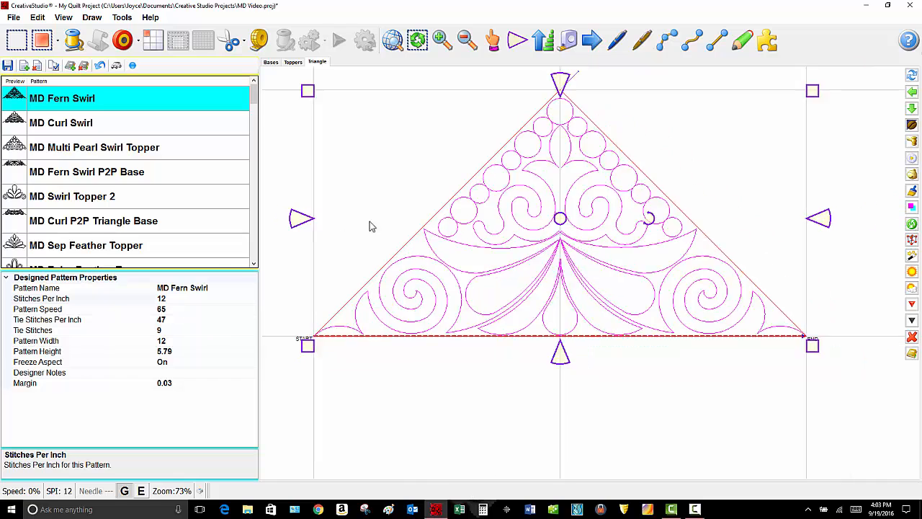
{"action": "scroll", "coordinate": [485, 292], "scroll_direction": "down", "scroll_amount": 3}
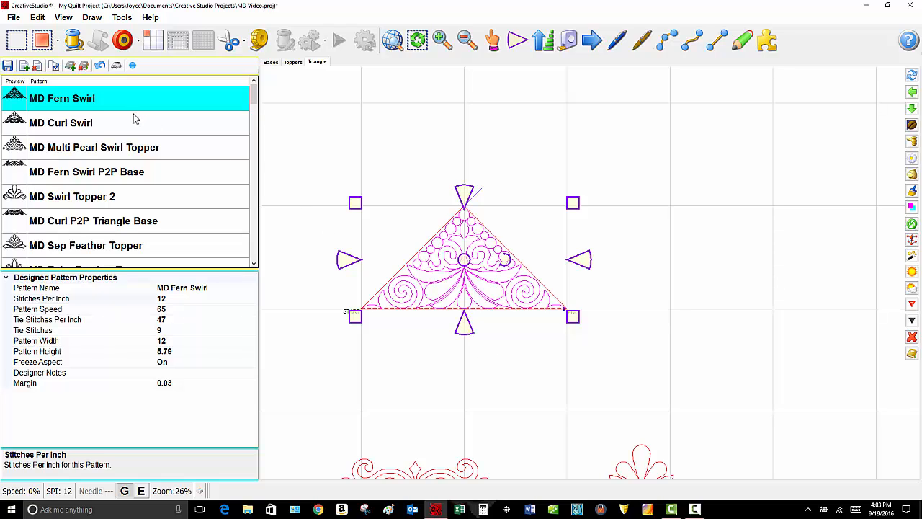
{"action": "left_click", "coordinate": [63, 127]}
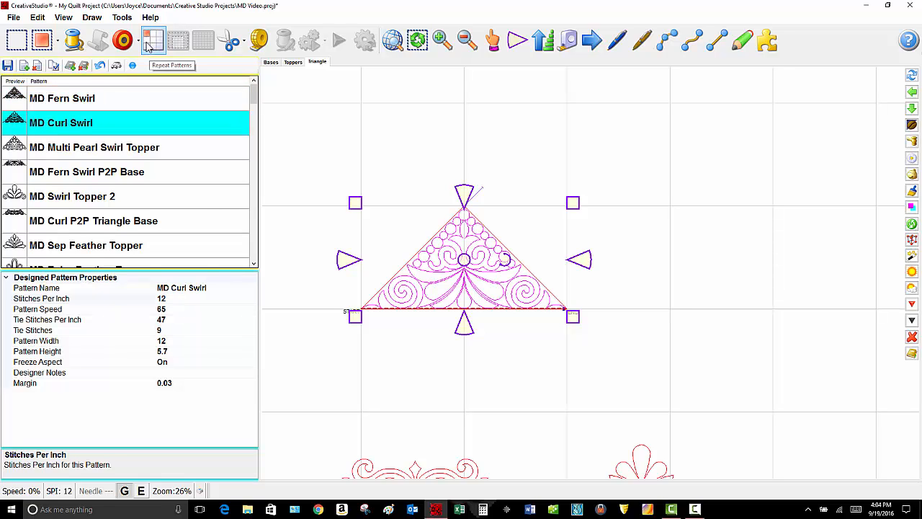
{"action": "left_click", "coordinate": [148, 45]}
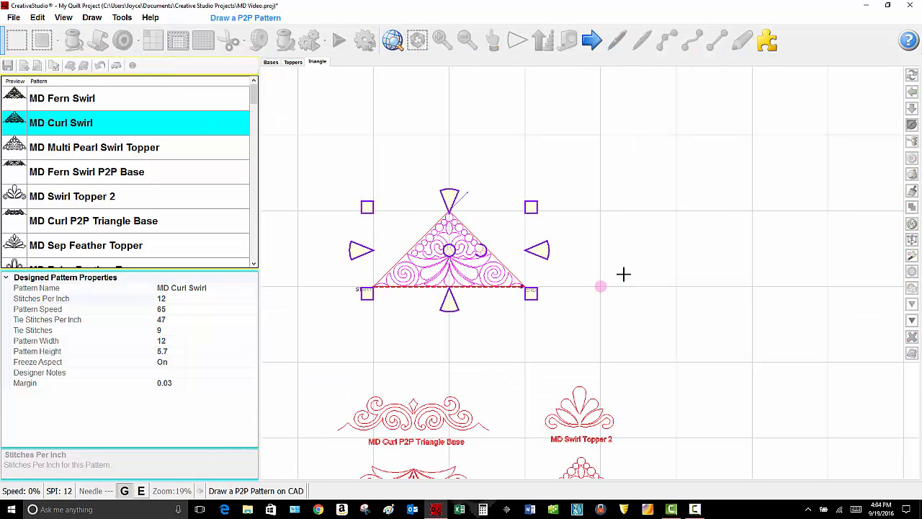
{"action": "left_click", "coordinate": [610, 283]}
{"action": "left_click", "coordinate": [761, 299]}
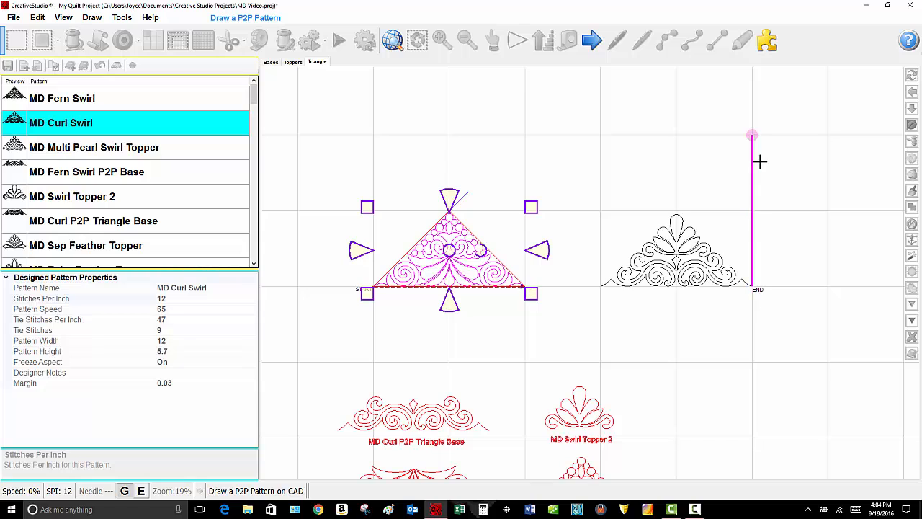
{"action": "left_click", "coordinate": [759, 157]}
{"action": "left_click", "coordinate": [618, 147]}
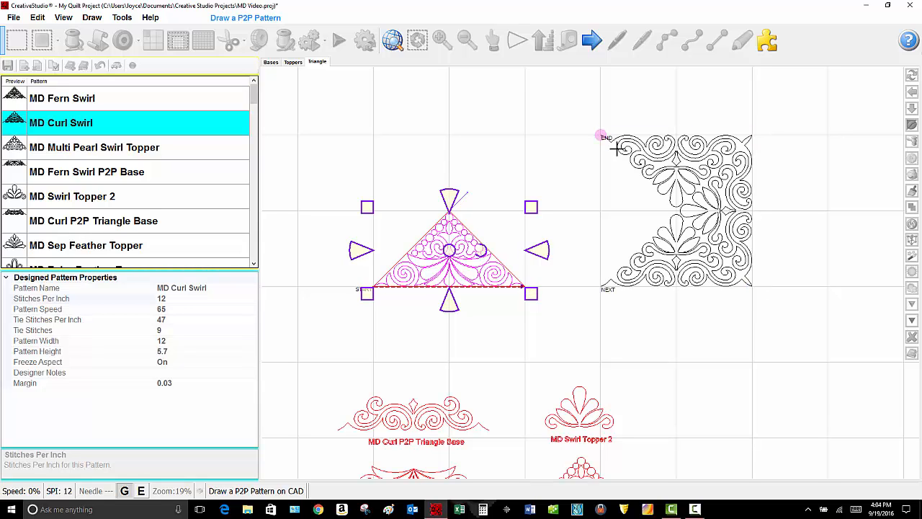
{"action": "left_click", "coordinate": [621, 270]}
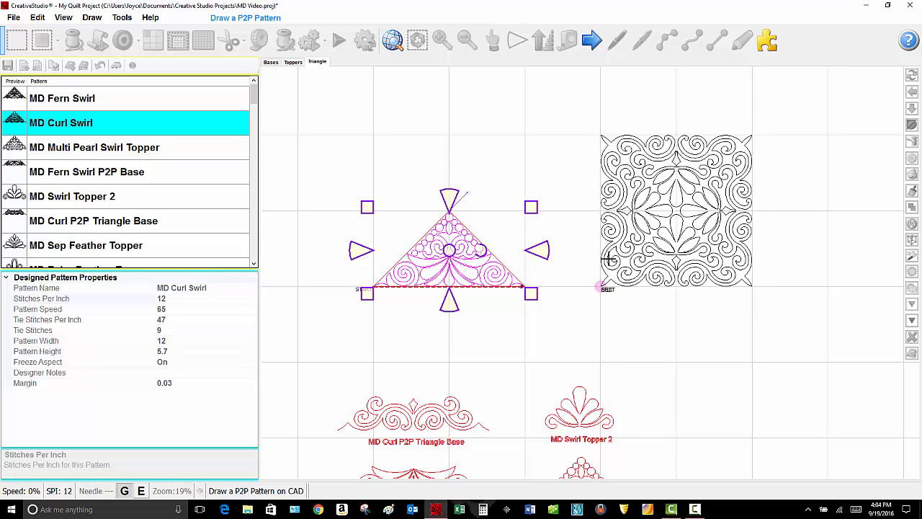
{"action": "right_click", "coordinate": [609, 260]}
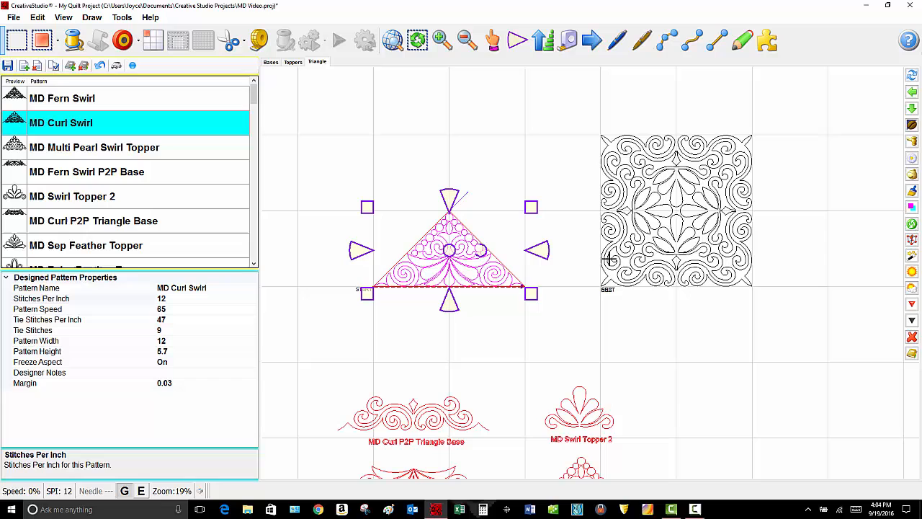
- Draw MD Fern Swirl as a point-to-point pattern around a second square of two grid cells per side, beside the curl block
{"action": "left_click", "coordinate": [67, 103]}
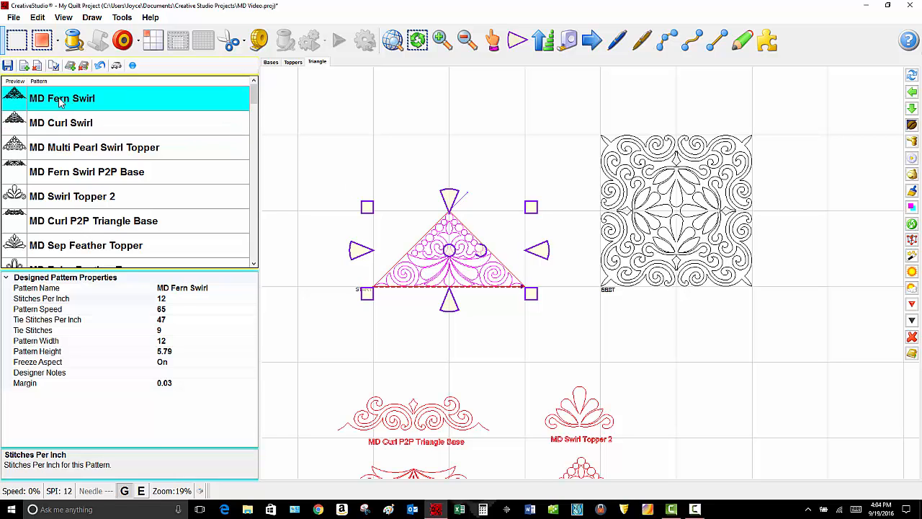
{"action": "scroll", "coordinate": [282, 158], "scroll_direction": "down", "scroll_amount": 2}
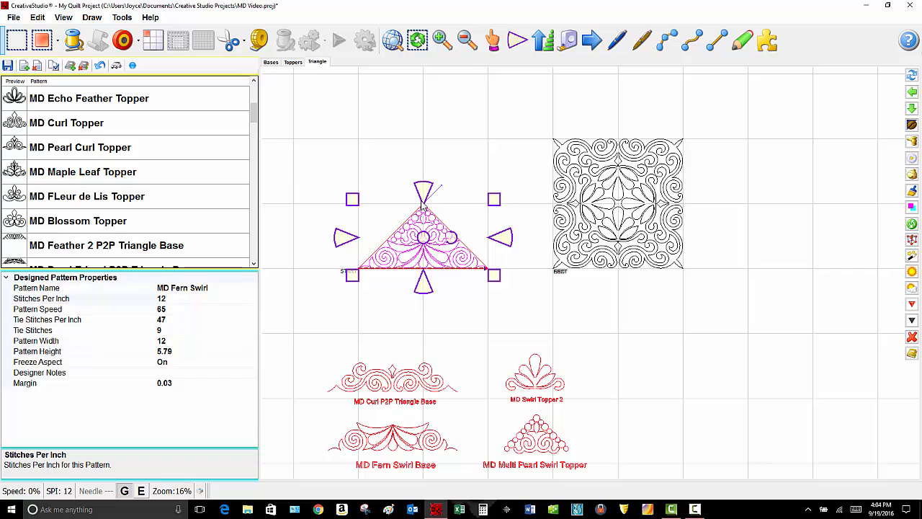
{"action": "scroll", "coordinate": [421, 202], "scroll_direction": "down", "scroll_amount": 1}
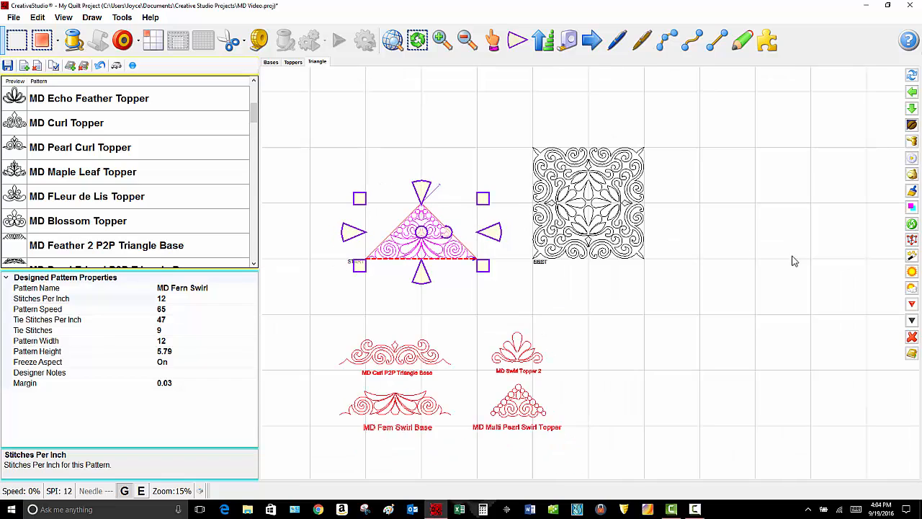
{"action": "left_click", "coordinate": [123, 41]}
{"action": "left_click", "coordinate": [700, 258]}
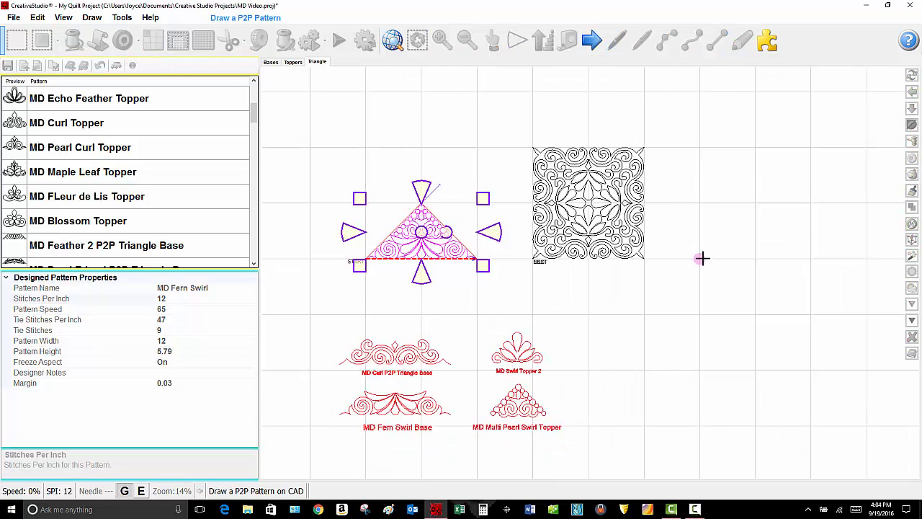
{"action": "left_click", "coordinate": [812, 257]}
{"action": "left_click", "coordinate": [810, 147]}
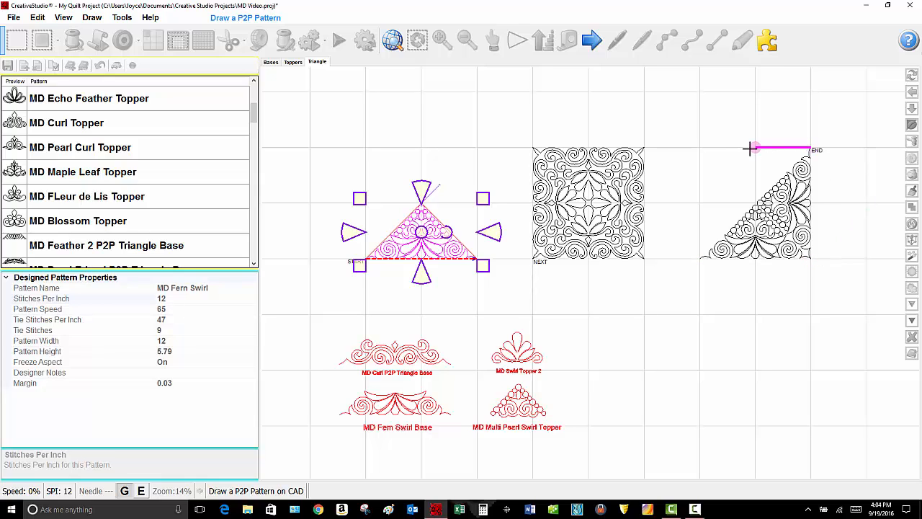
{"action": "left_click", "coordinate": [701, 150]}
{"action": "left_click", "coordinate": [699, 258]}
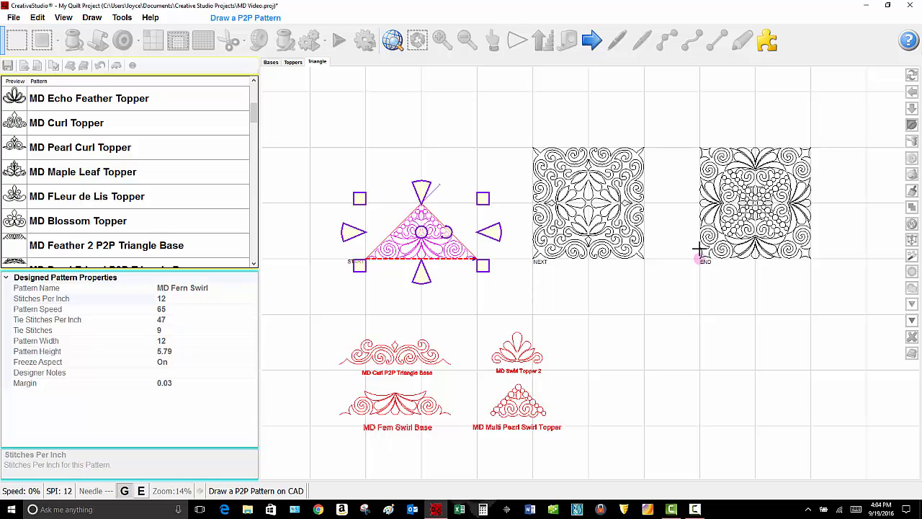
{"action": "right_click", "coordinate": [698, 256]}
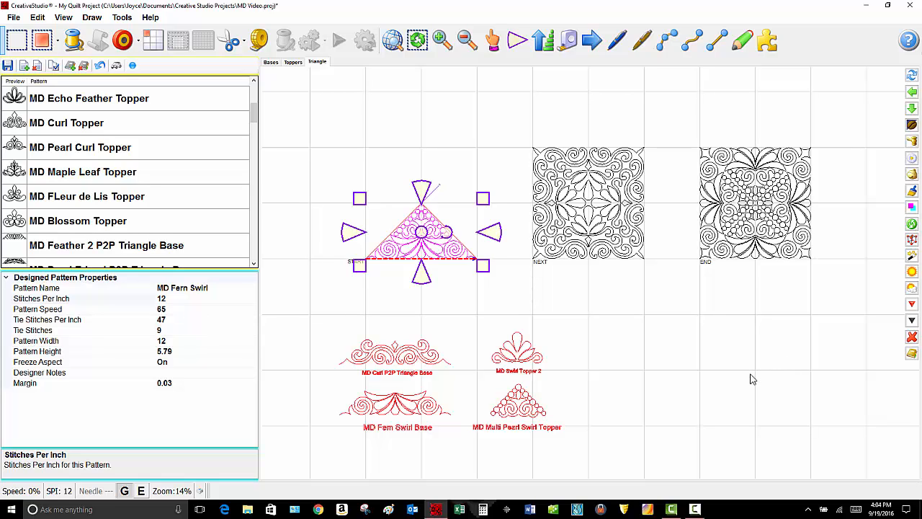
- Look over the full collections of base patterns and topper patterns
{"action": "left_click", "coordinate": [272, 62]}
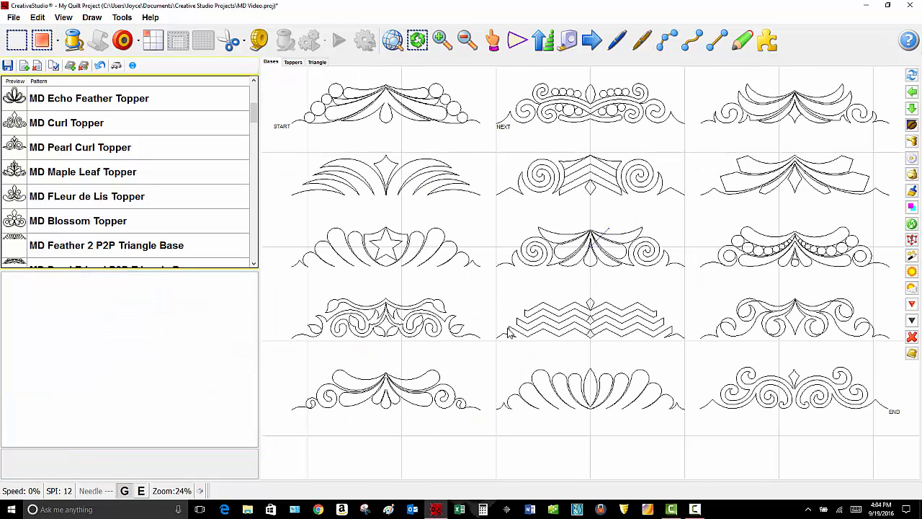
{"action": "left_click", "coordinate": [294, 62]}
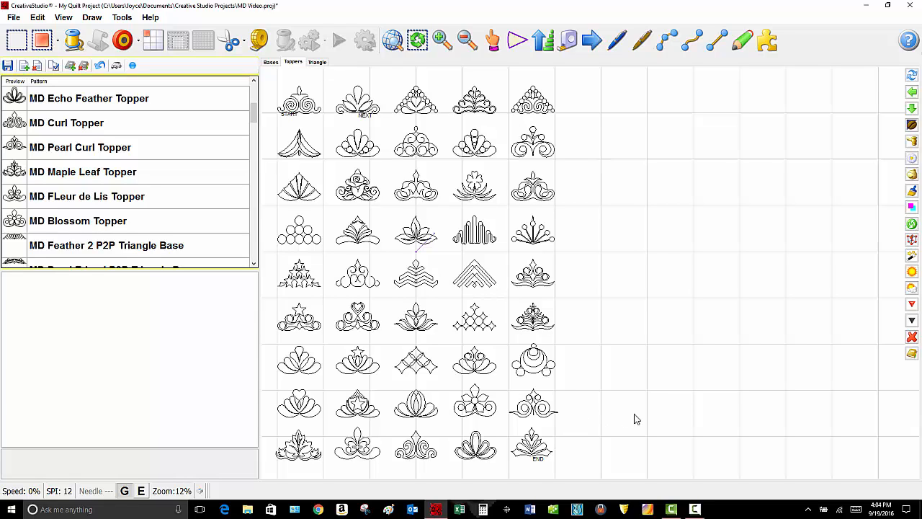